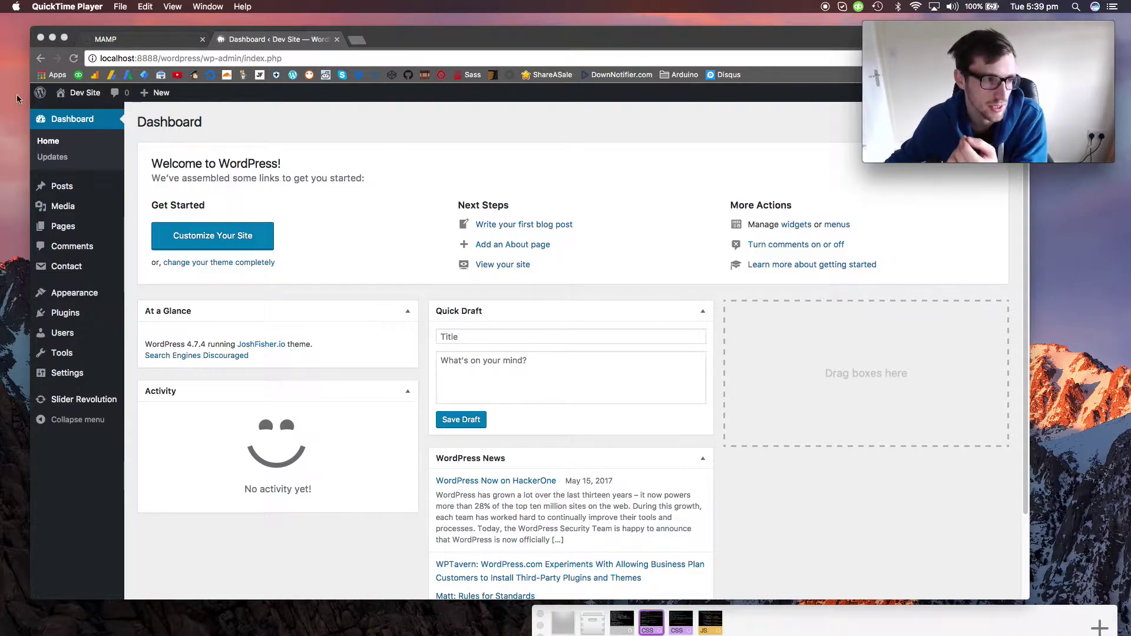
# Step: View the site's installed plugins and its installed themes
pyautogui.click(224, 105)
pyautogui.moveTo(77, 299)
pyautogui.moveTo(78, 105)
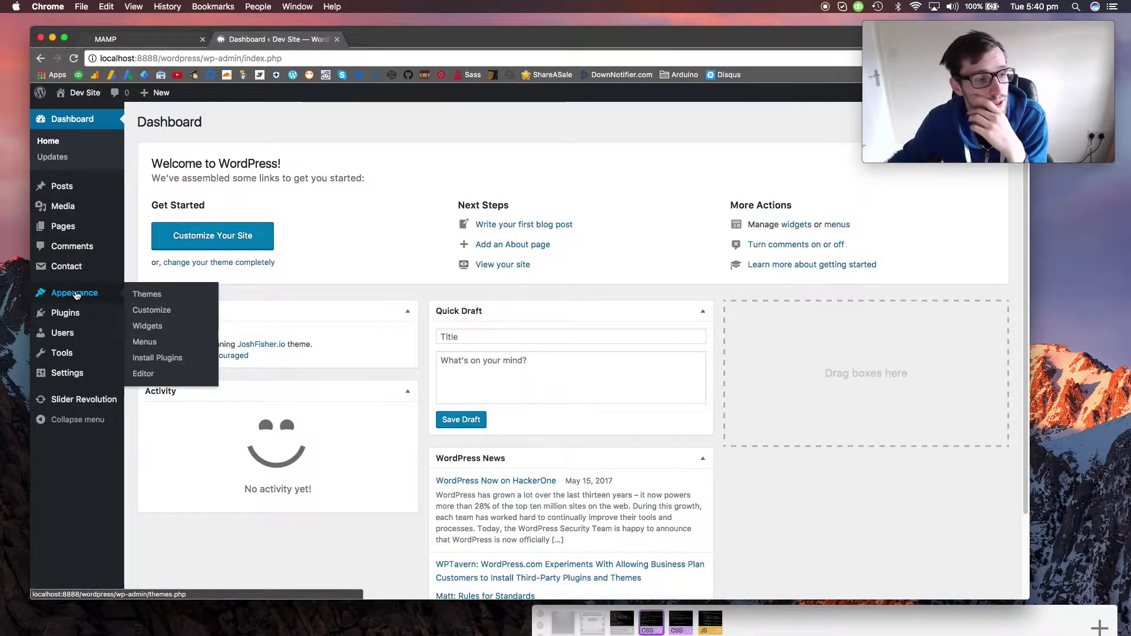
pyautogui.click(136, 321)
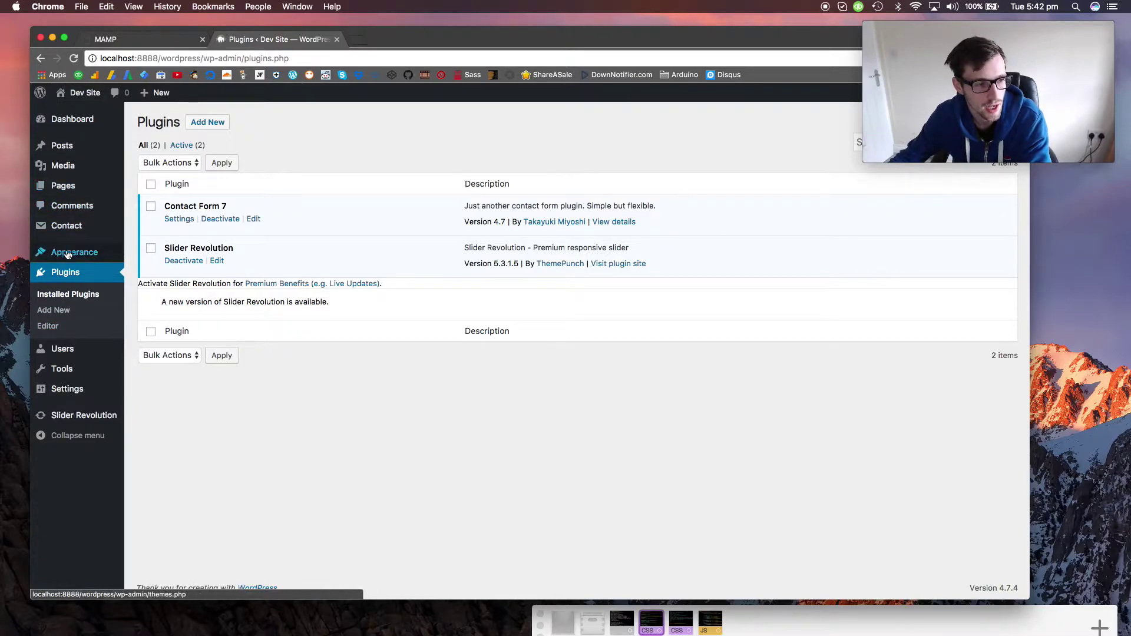
pyautogui.moveTo(71, 254)
pyautogui.click(132, 255)
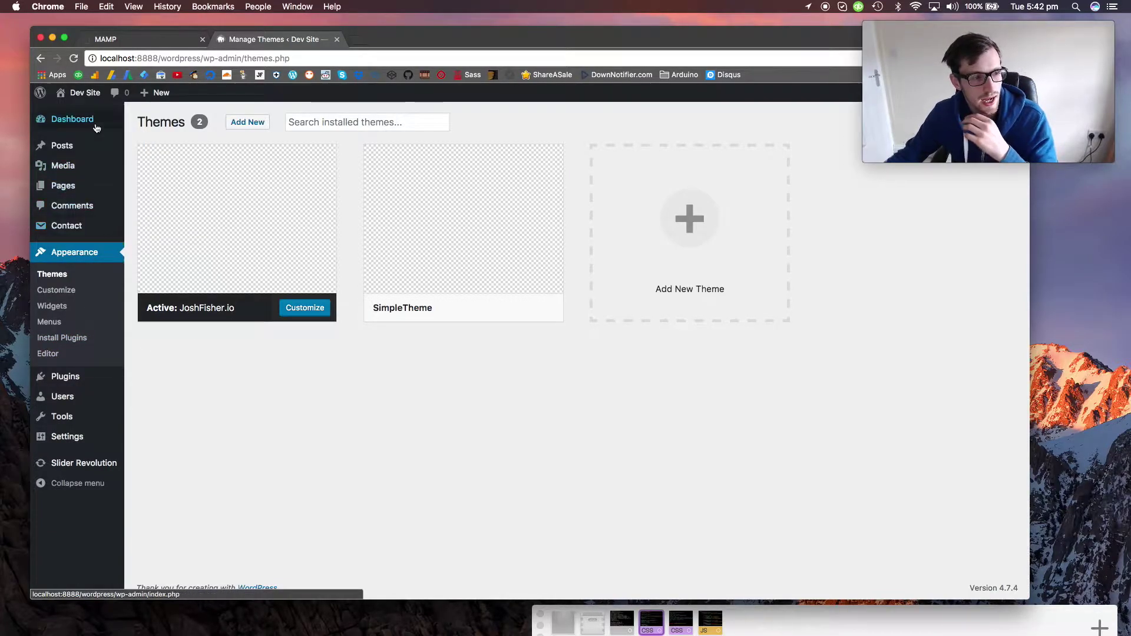
# Step: Examine the attachment details of the banner images in the media library, from banner_3 to banner_1
pyautogui.moveTo(83, 167)
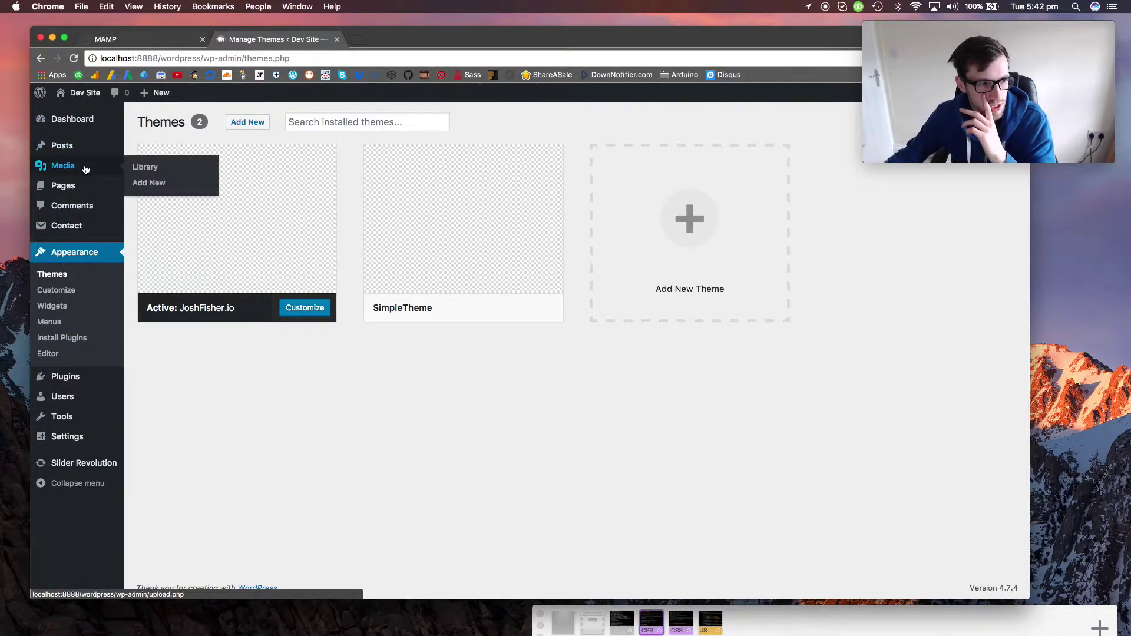
pyautogui.click(146, 170)
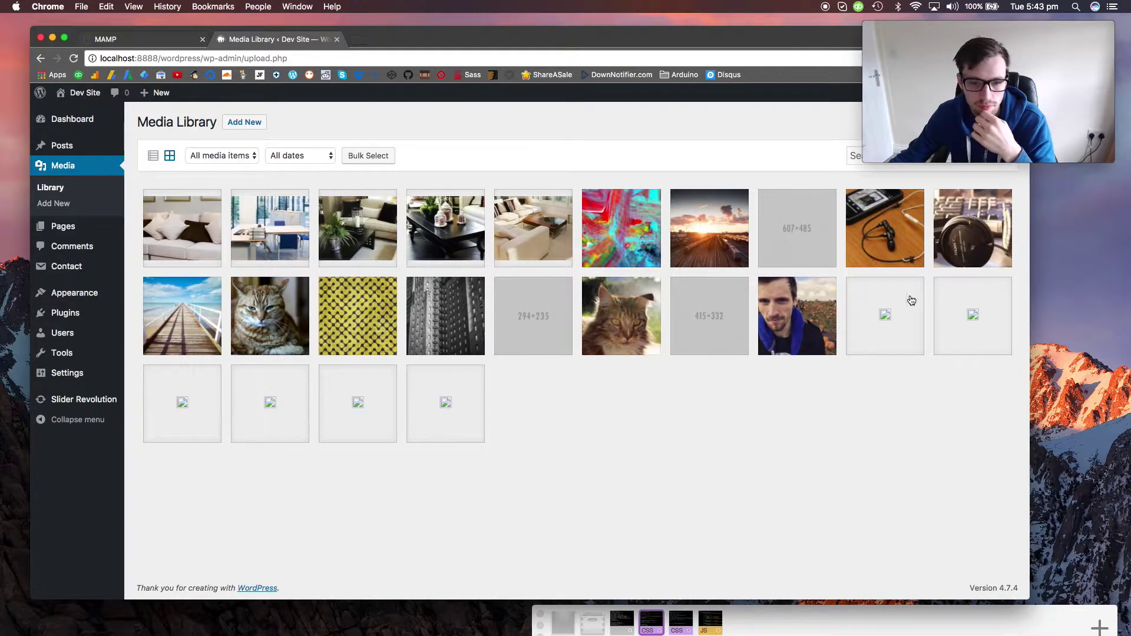
pyautogui.click(175, 242)
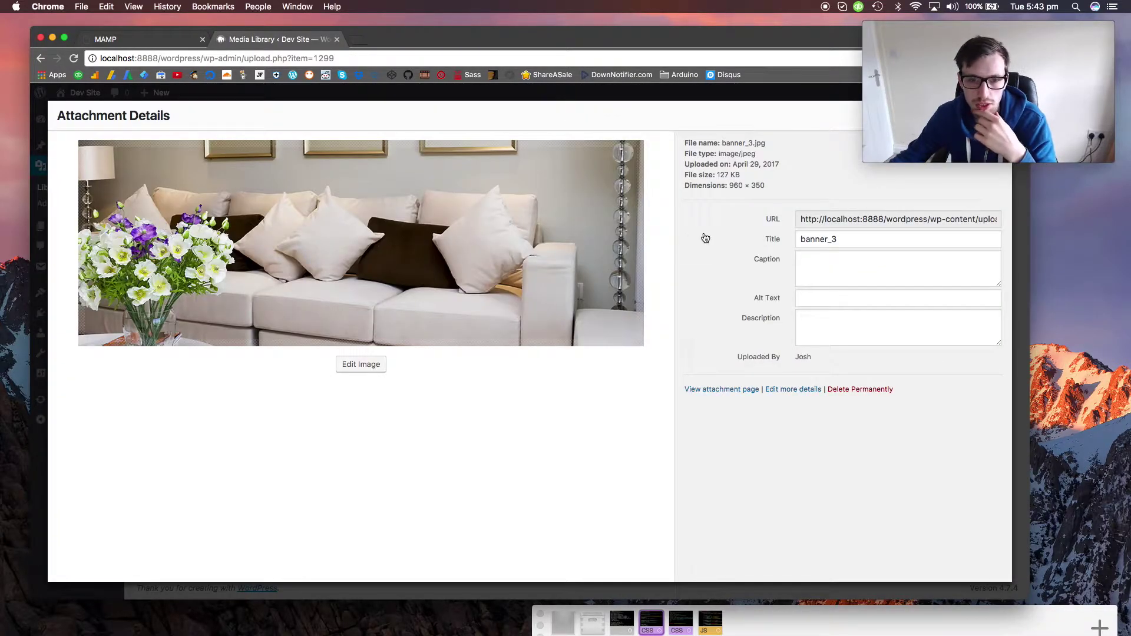
pyautogui.press('Right')
pyautogui.press('Right')
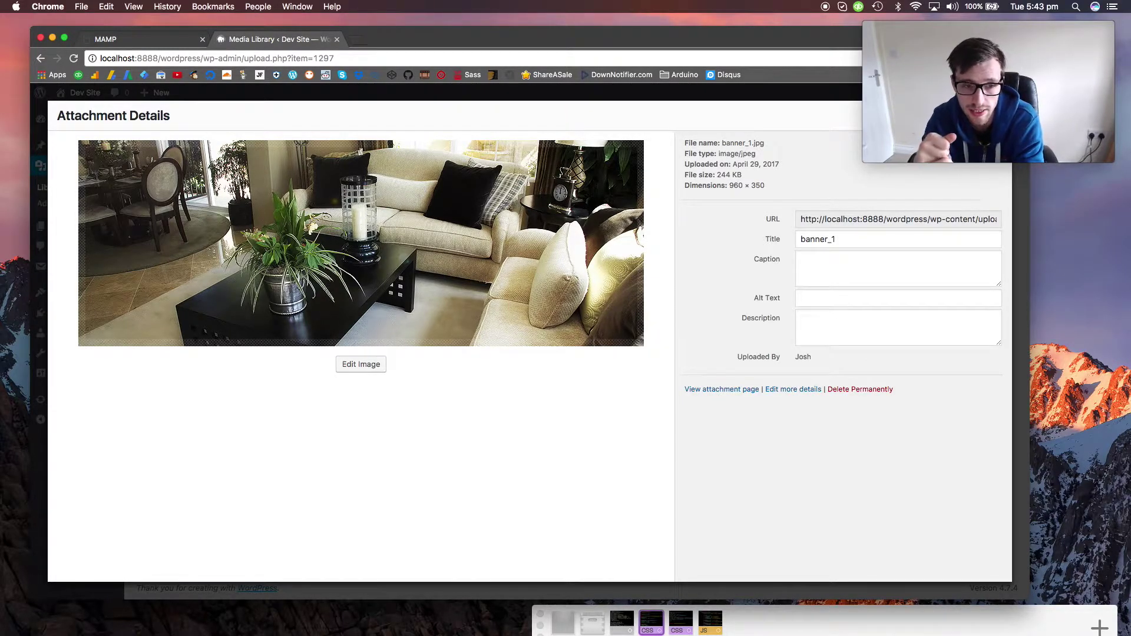
pyautogui.moveTo(642, 39); pyautogui.dragTo(618, 55)
pyautogui.press('Escape')
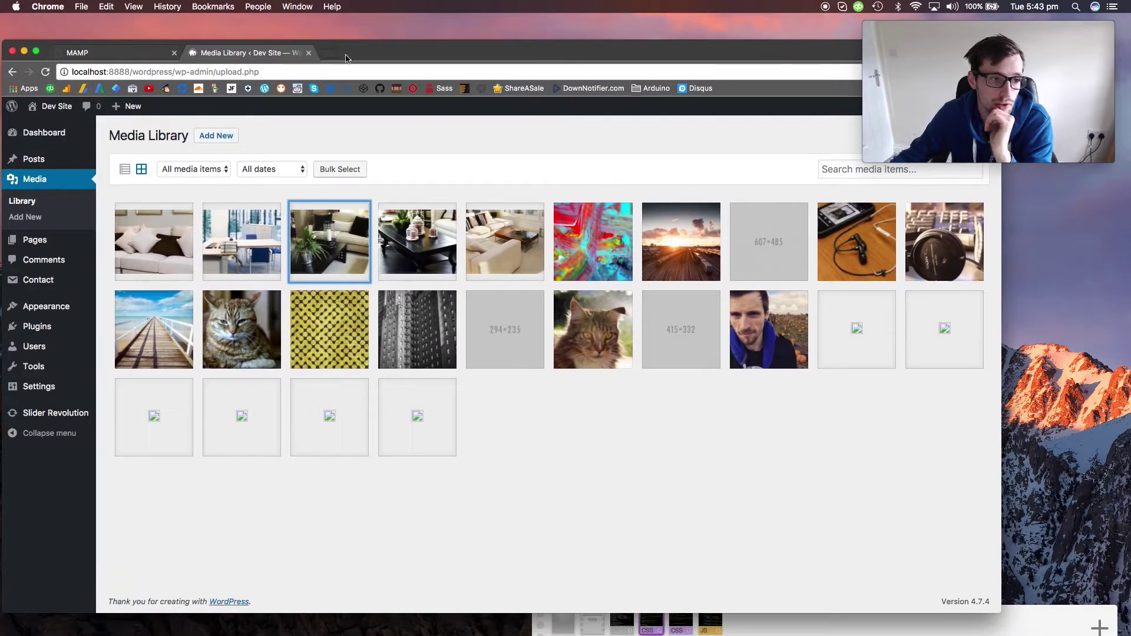
# Step: Search the directory of new plugins for "image optimization"
pyautogui.moveTo(354, 55); pyautogui.dragTo(365, 48)
pyautogui.moveTo(59, 318)
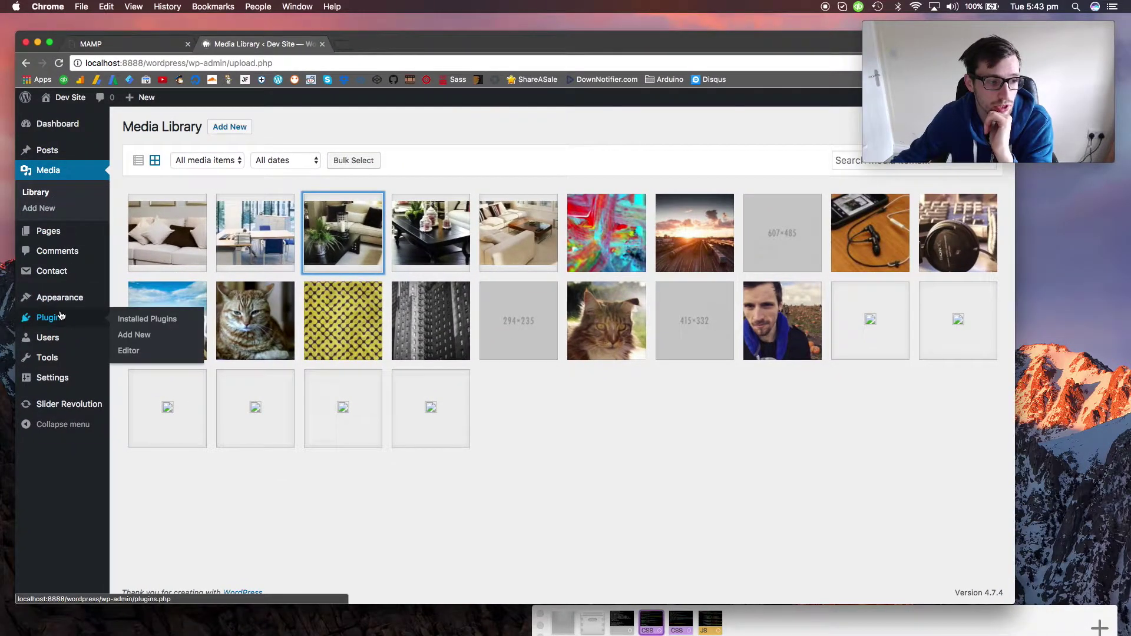
pyautogui.click(141, 335)
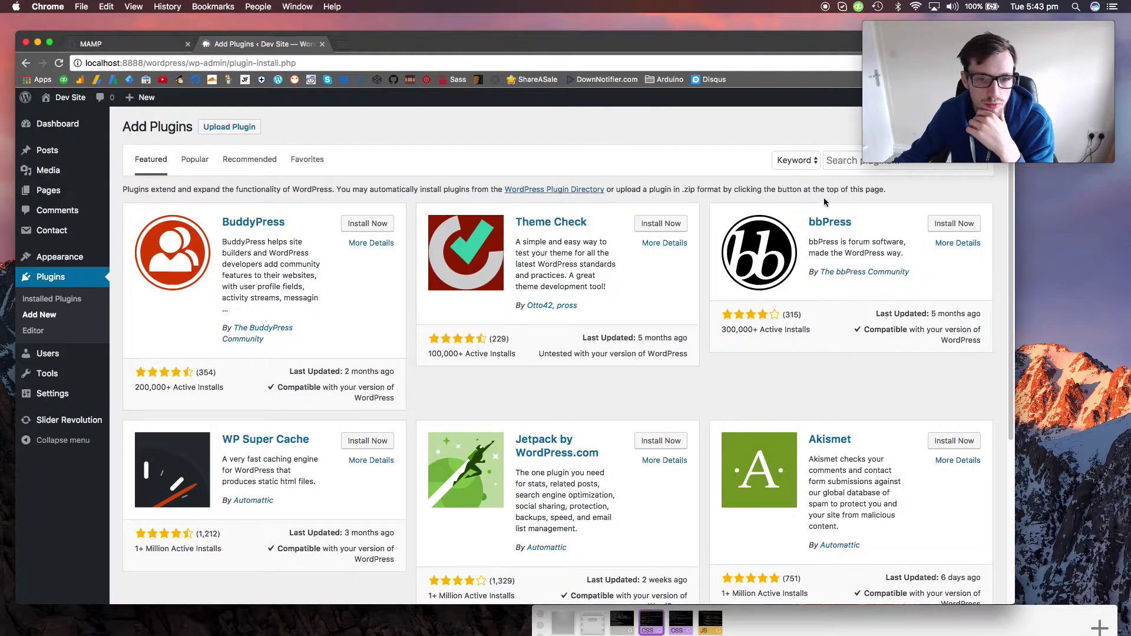
pyautogui.click(872, 160)
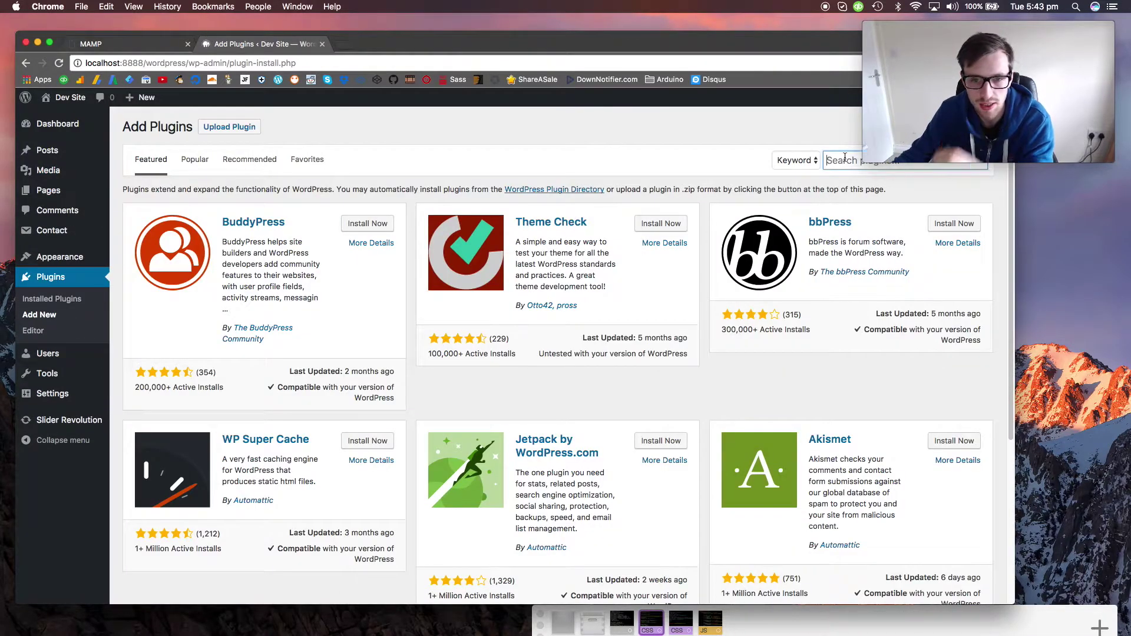
pyautogui.write('image op')
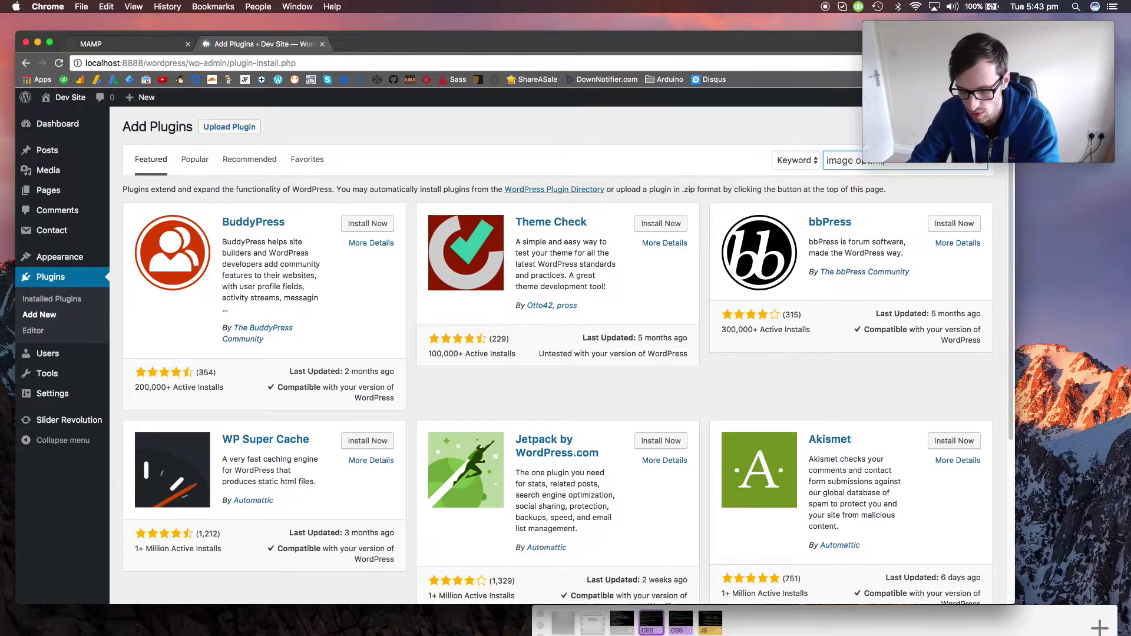
pyautogui.write('timization')
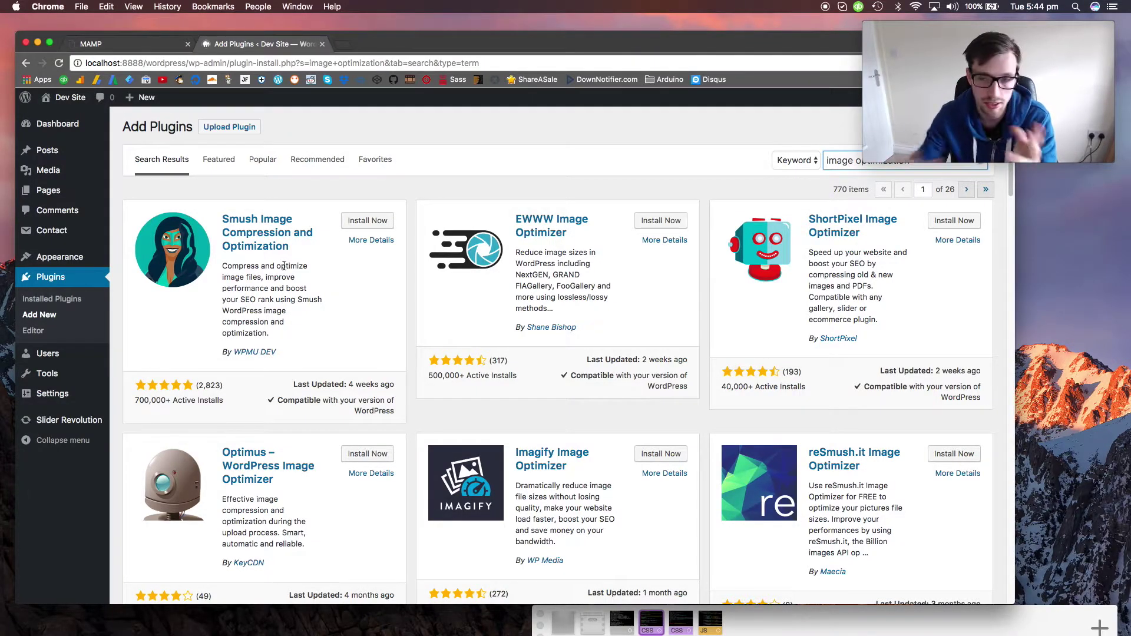
# Step: Find compresspng.com in a new tab by searching for "compress png", check its JPEG mode and return to PNG mode
pyautogui.click(342, 45)
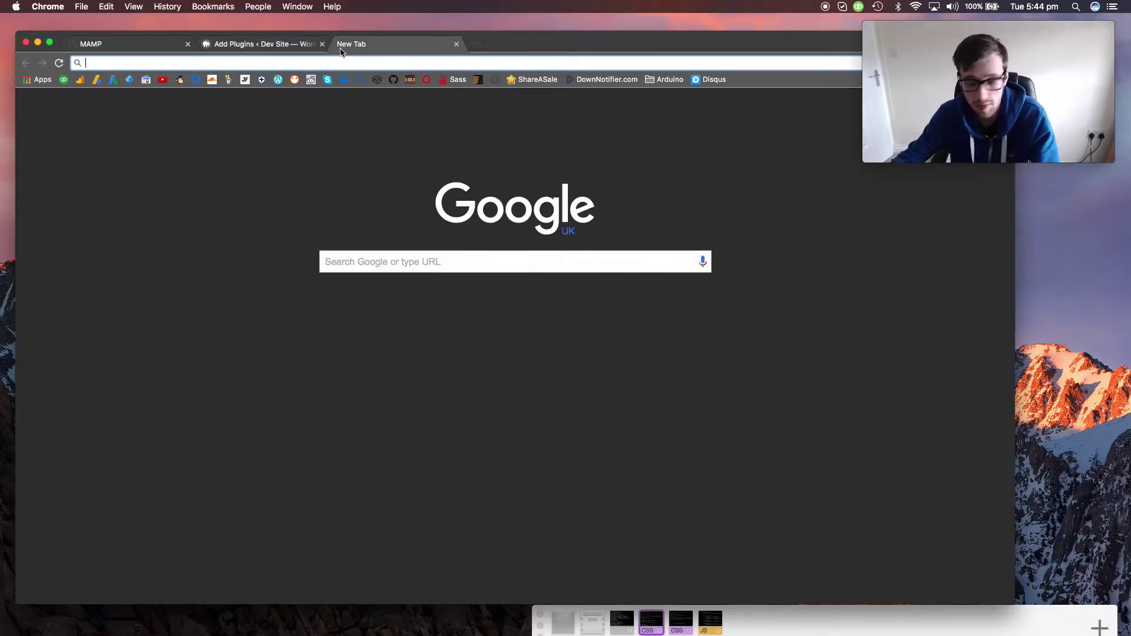
pyautogui.write('compre')
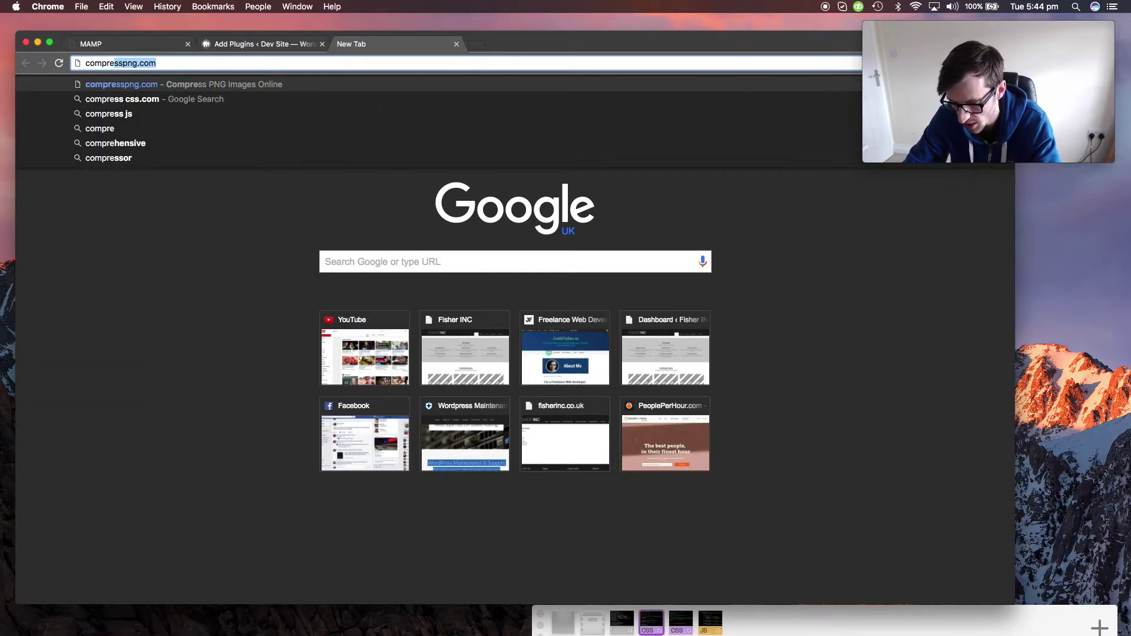
pyautogui.write('ss png')
pyautogui.press('Return')
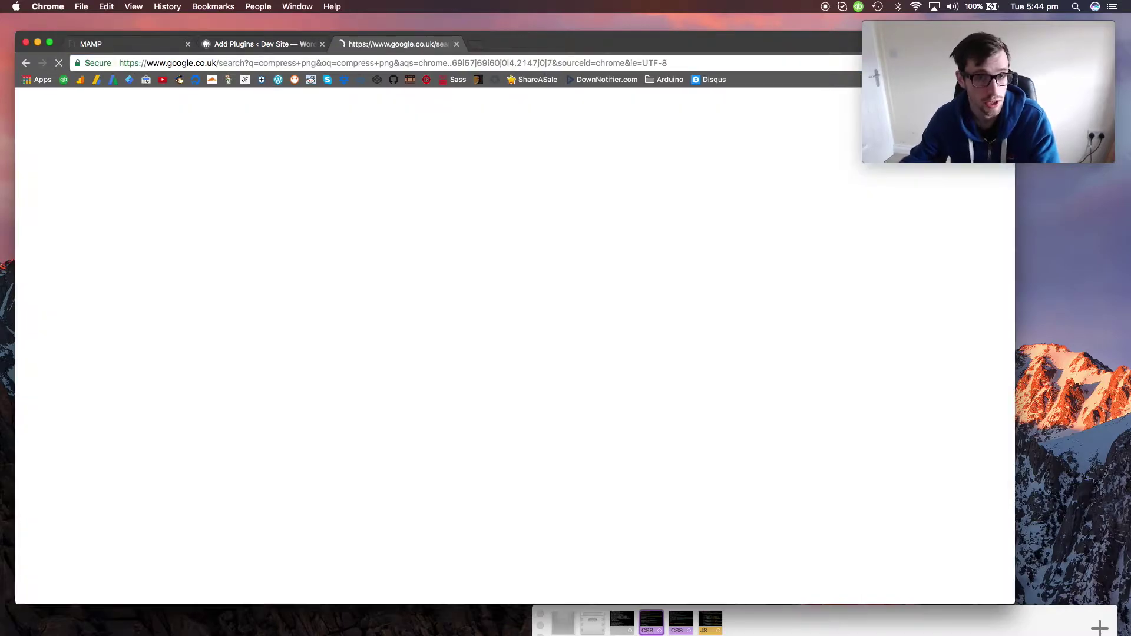
pyautogui.click(169, 198)
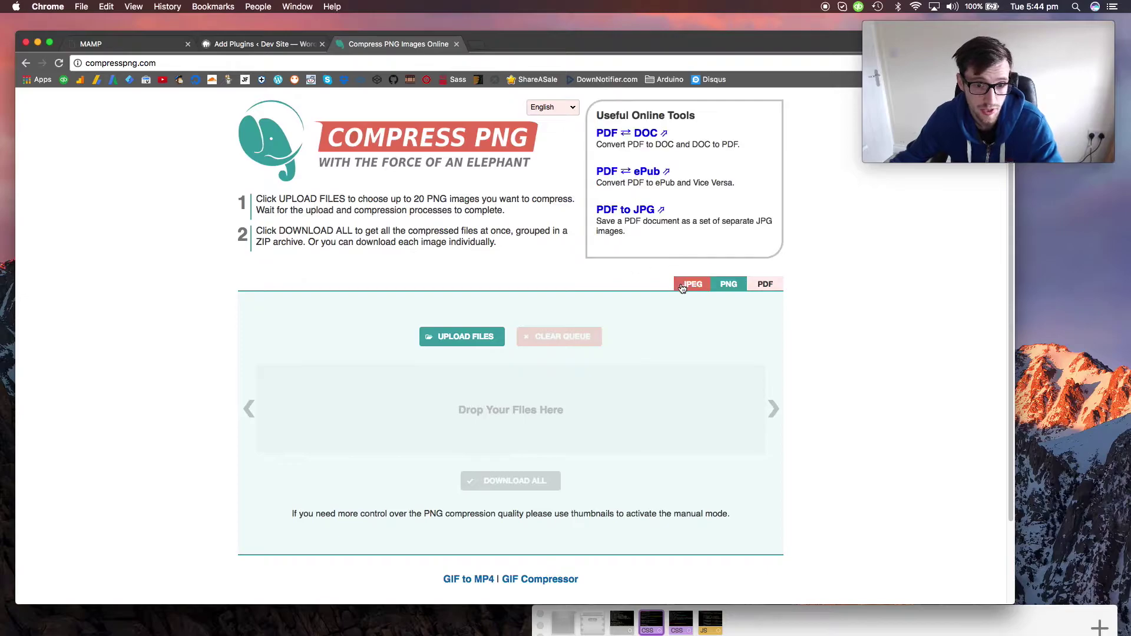
pyautogui.click(690, 284)
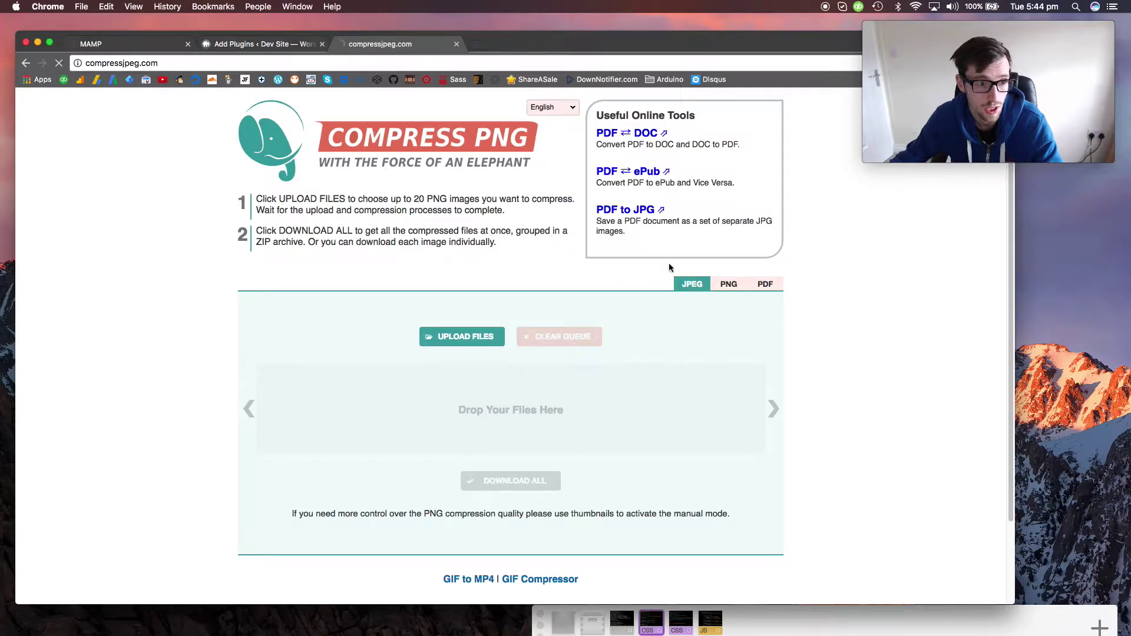
pyautogui.click(729, 284)
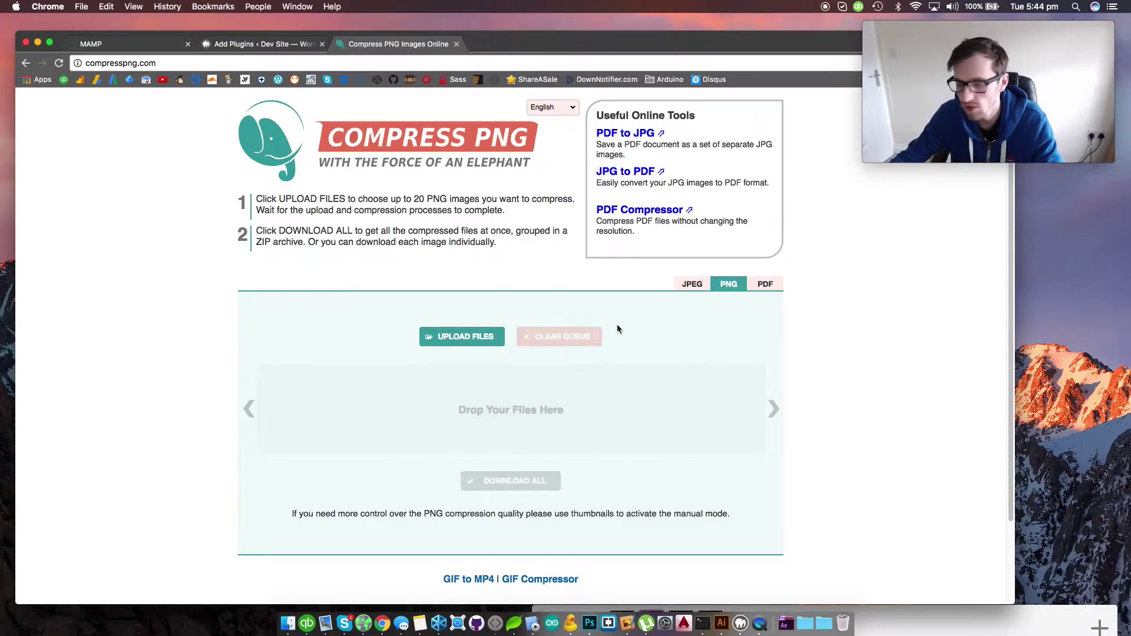
# Step: Try to add an image file from Finder to the PNG compressor's upload area
pyautogui.click(288, 624)
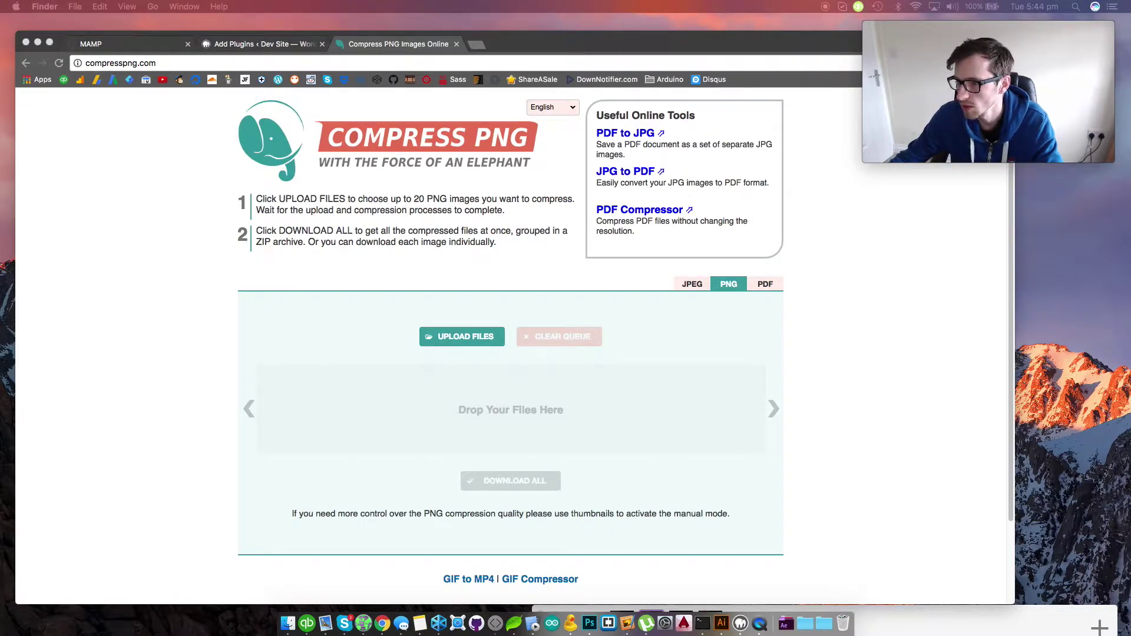
pyautogui.moveTo(888, 372); pyautogui.dragTo(549, 408)
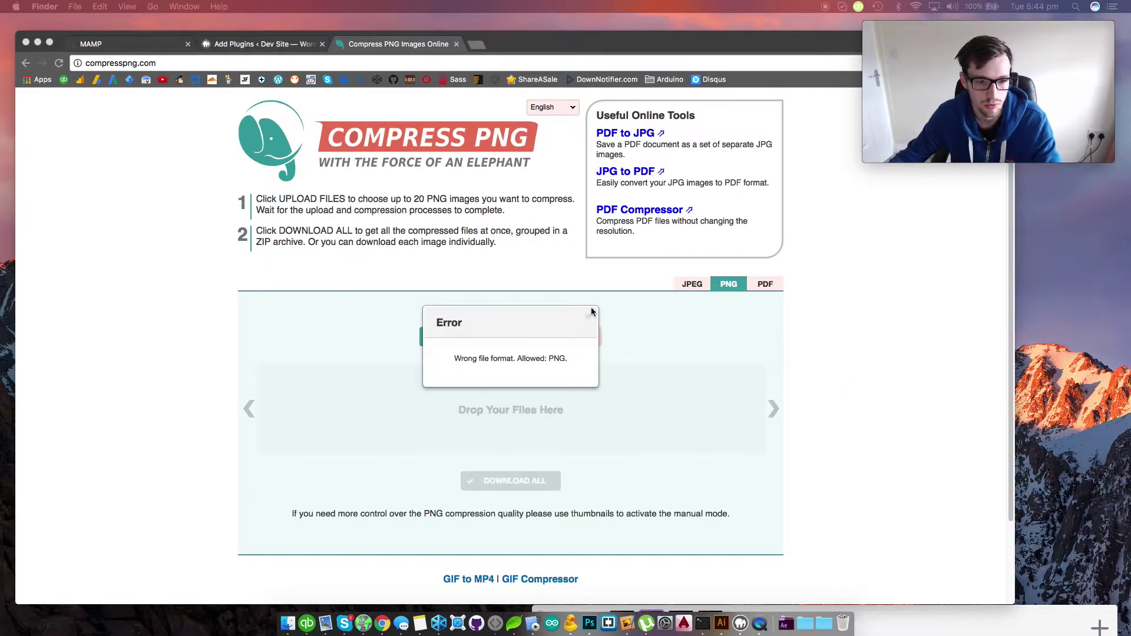
pyautogui.click(592, 308)
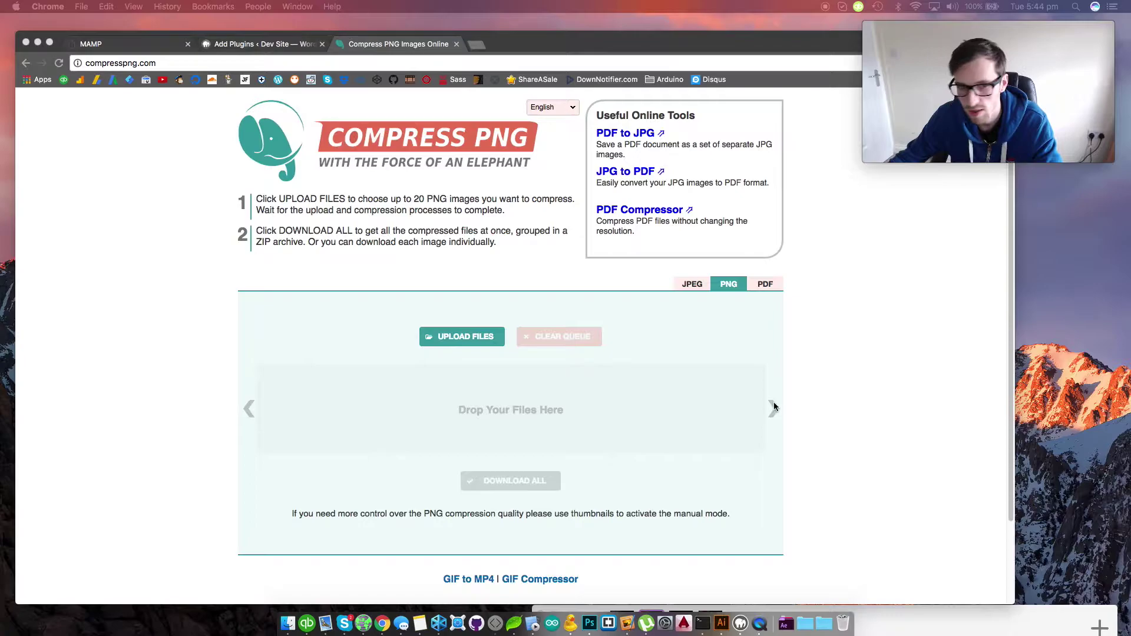
# Step: Upload the "30 sack" JPG to the site's JPEG compressor and recompress it at quality 80
pyautogui.click(693, 284)
pyautogui.moveTo(1128, 372); pyautogui.dragTo(592, 400)
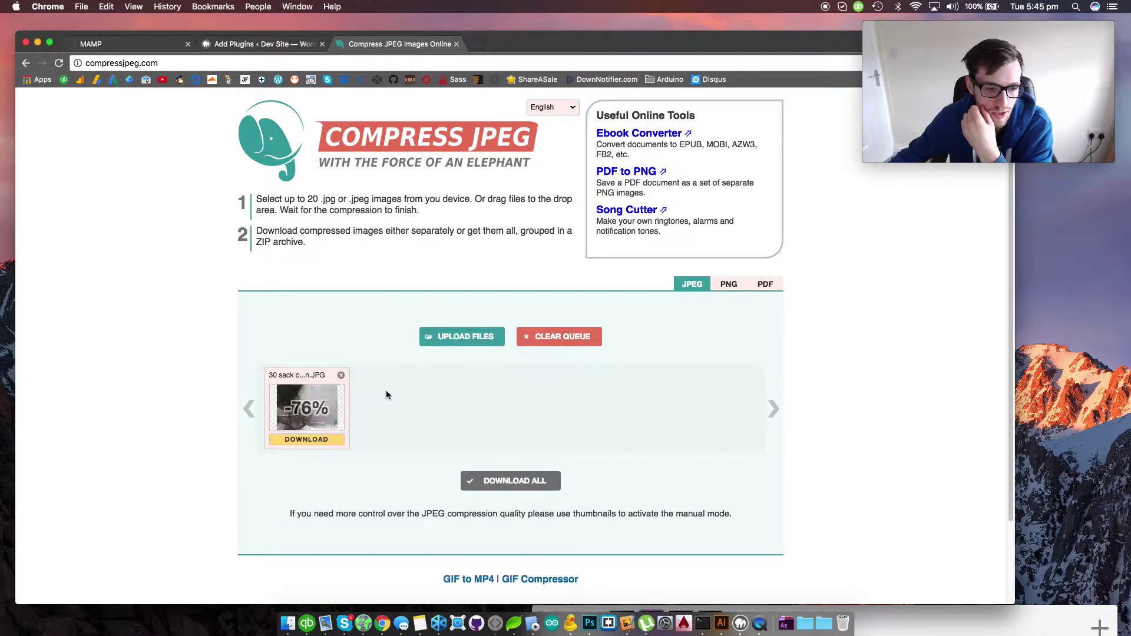
pyautogui.click(306, 407)
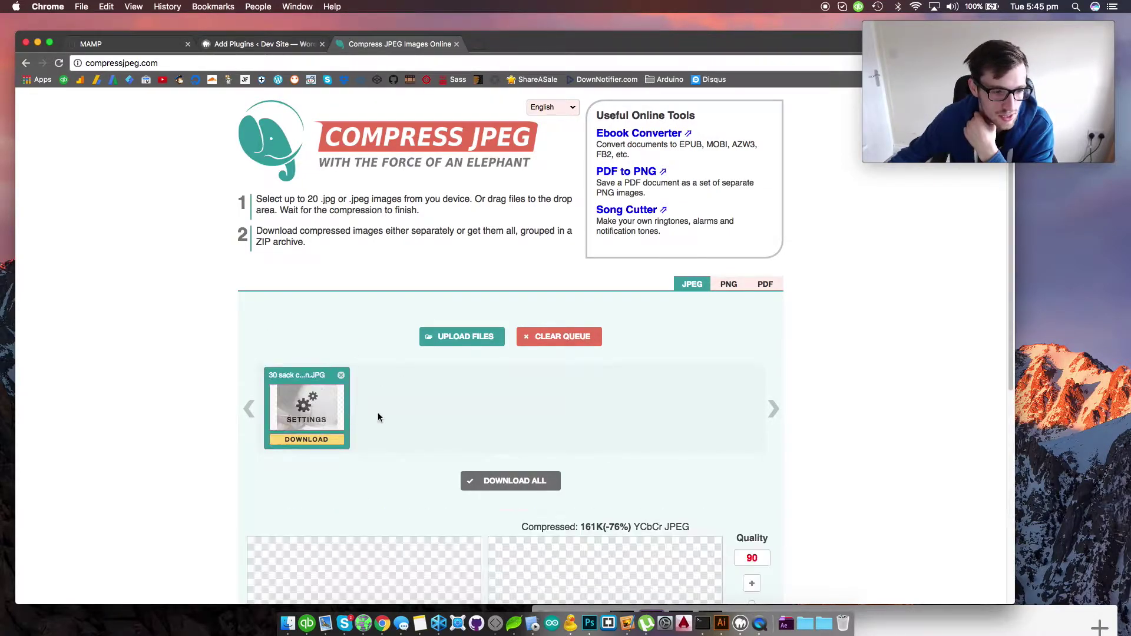
pyautogui.scroll(-5, 528, 447)
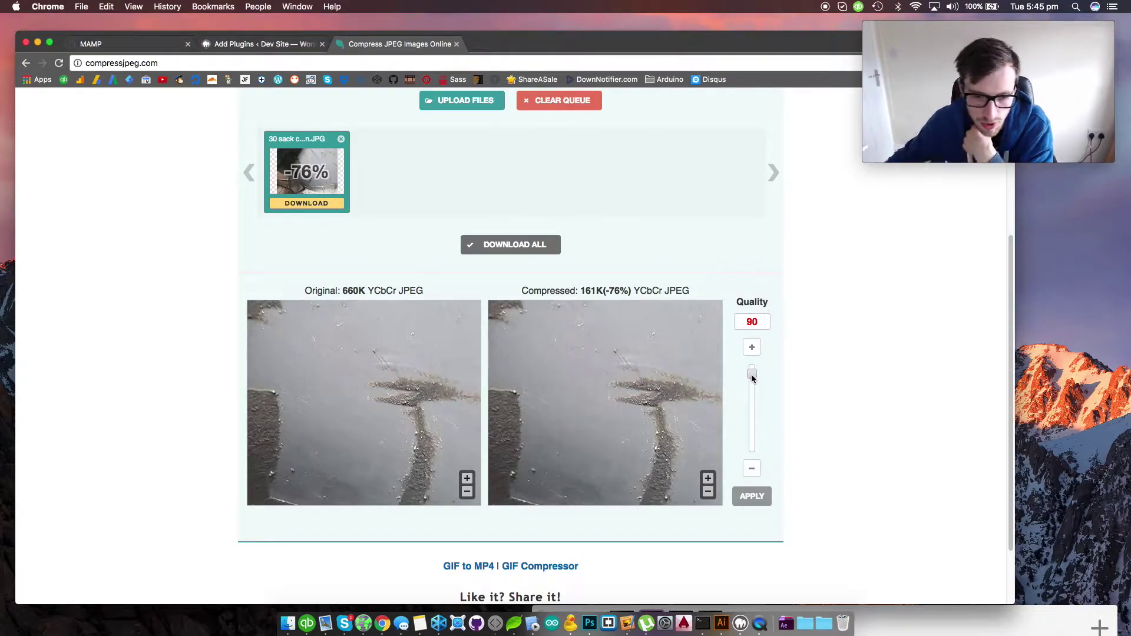
pyautogui.moveTo(752, 377); pyautogui.dragTo(754, 387)
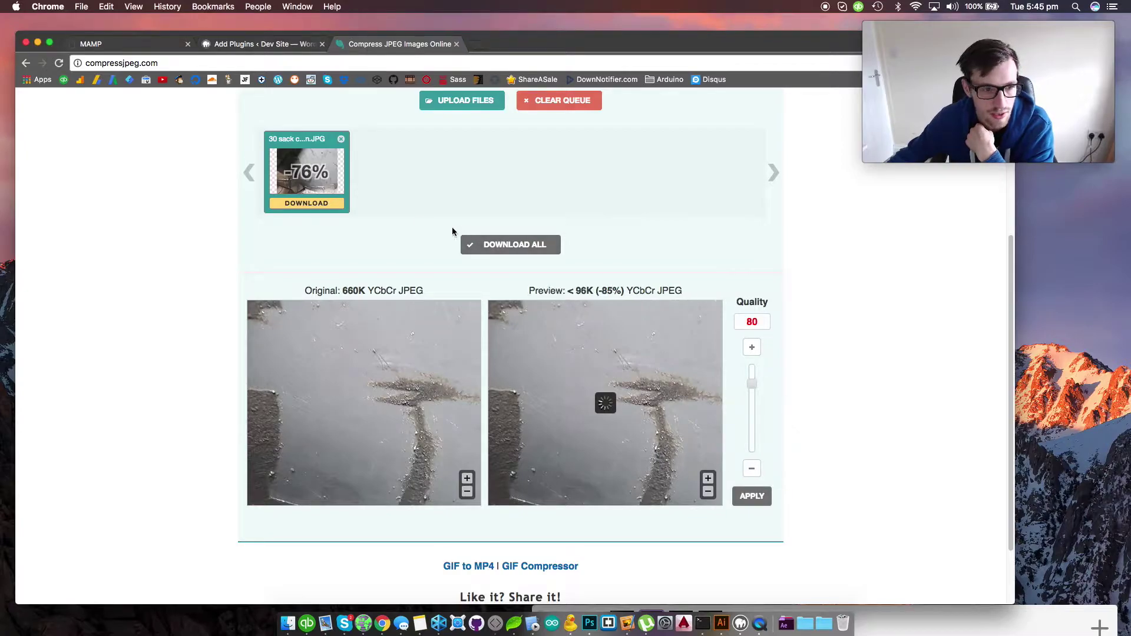
pyautogui.click(753, 496)
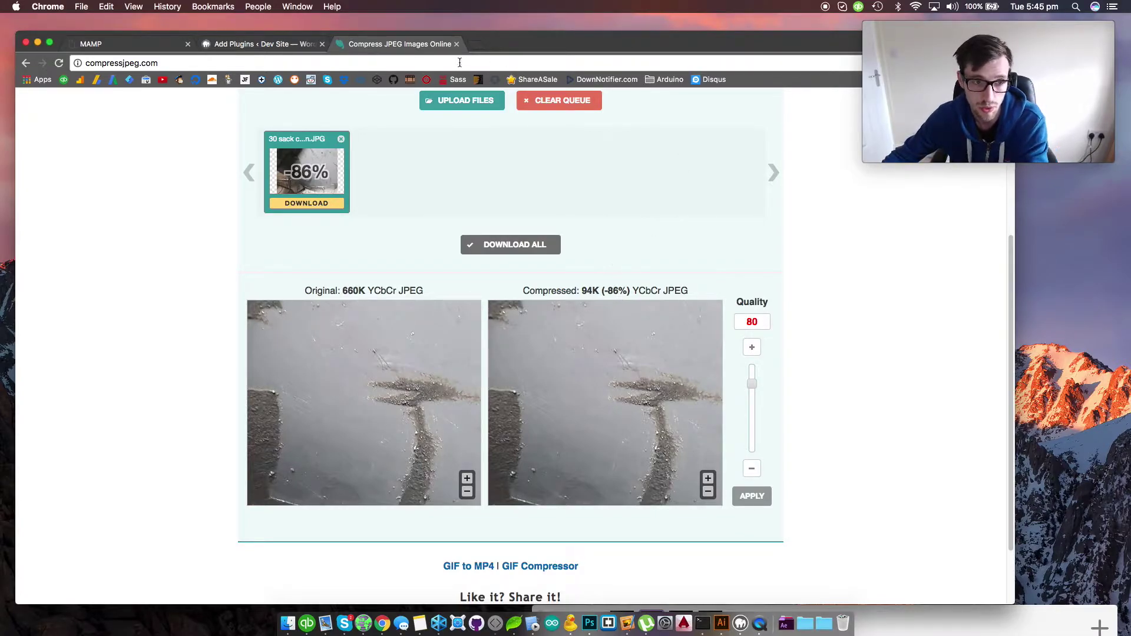
# Step: Close the image compressor page and search the plugin directory for "super cache"
pyautogui.click(456, 44)
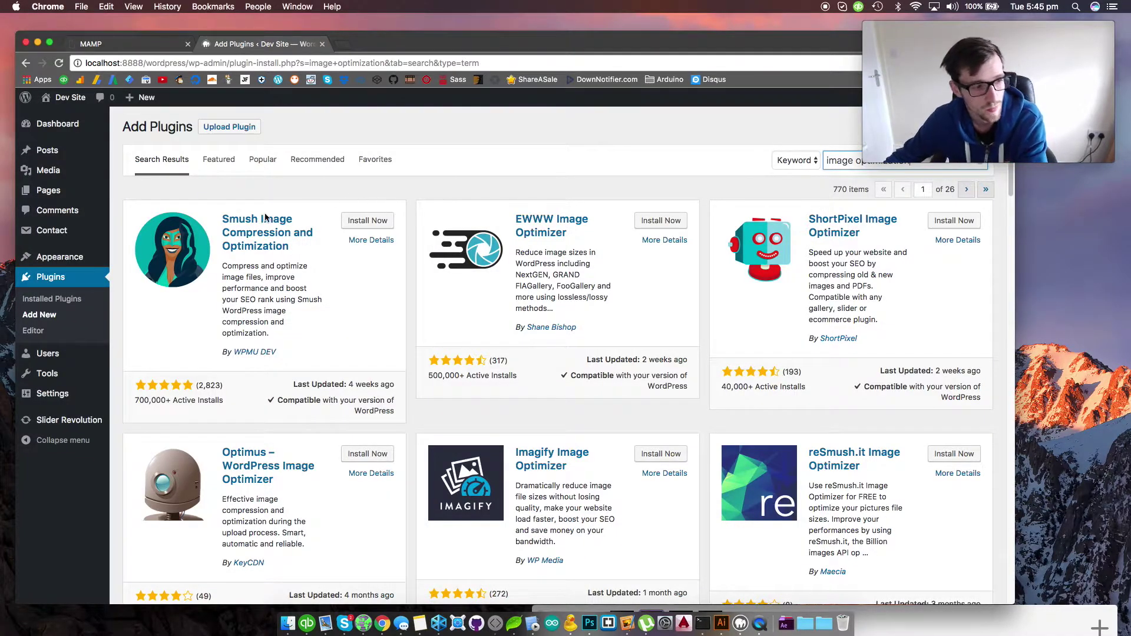
pyautogui.moveTo(82, 407)
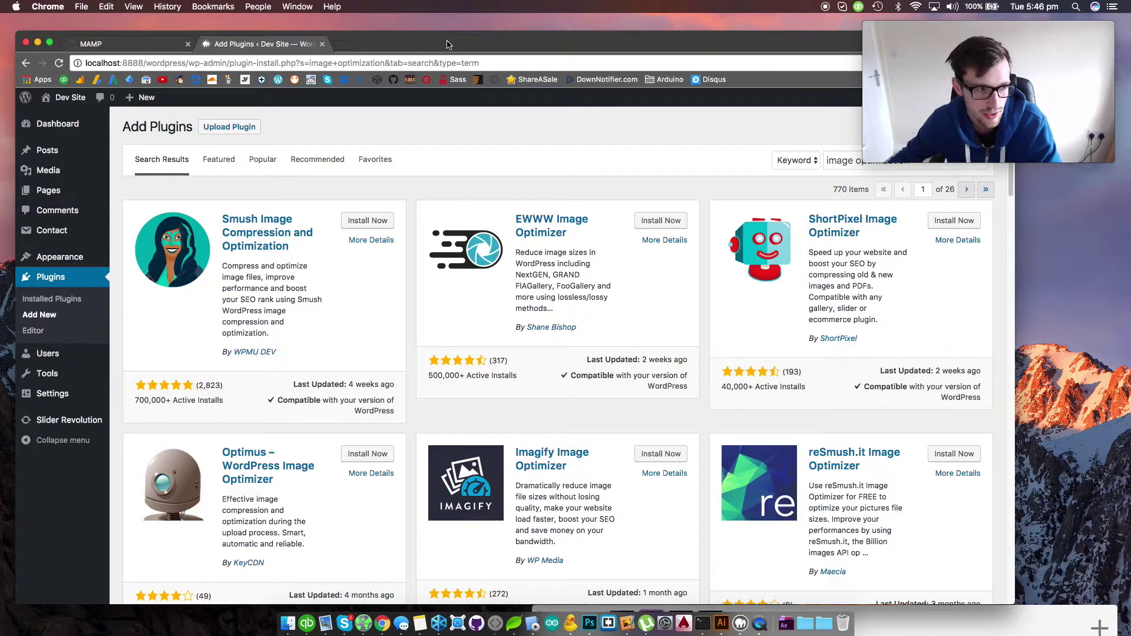
pyautogui.moveTo(448, 45); pyautogui.dragTo(446, 52)
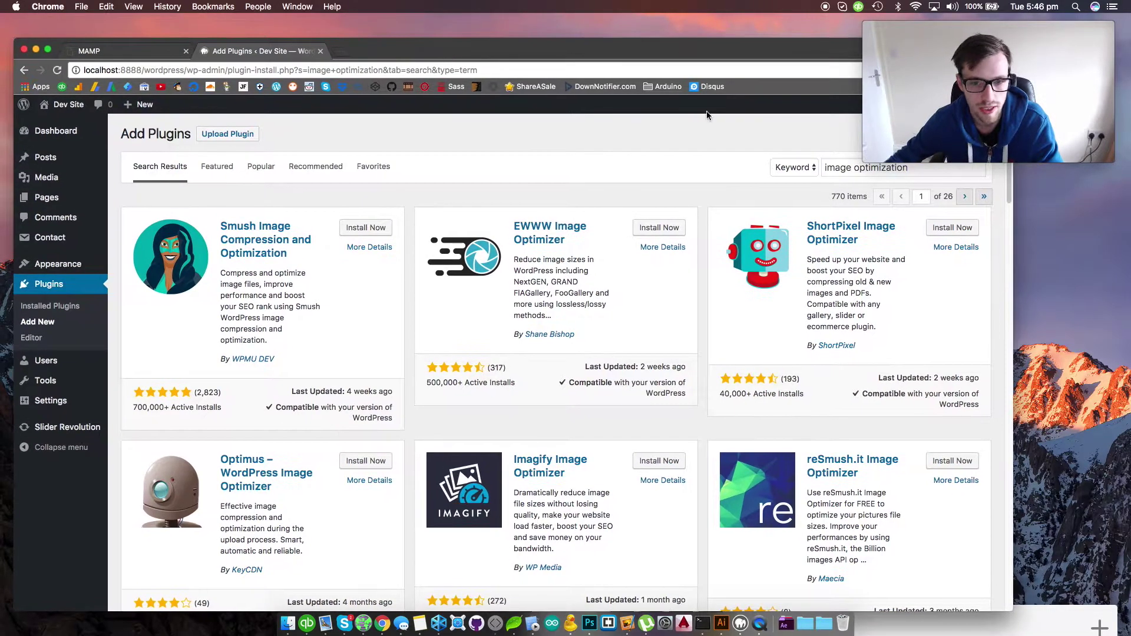
pyautogui.moveTo(763, 40); pyautogui.dragTo(761, 45)
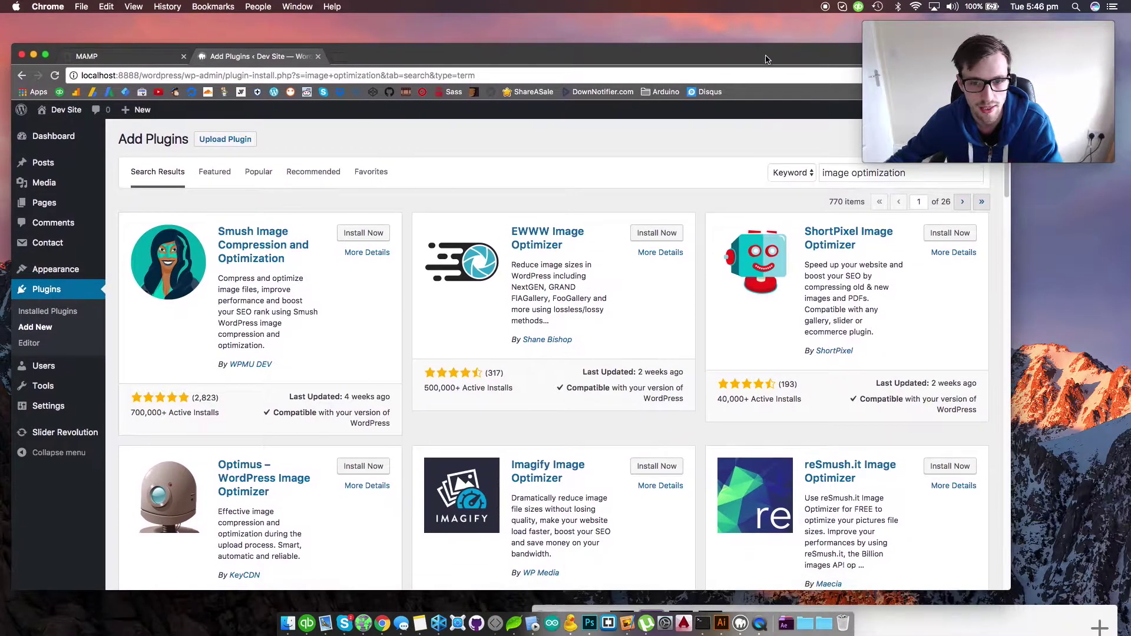
pyautogui.click(933, 174)
pyautogui.moveTo(933, 174); pyautogui.dragTo(860, 155)
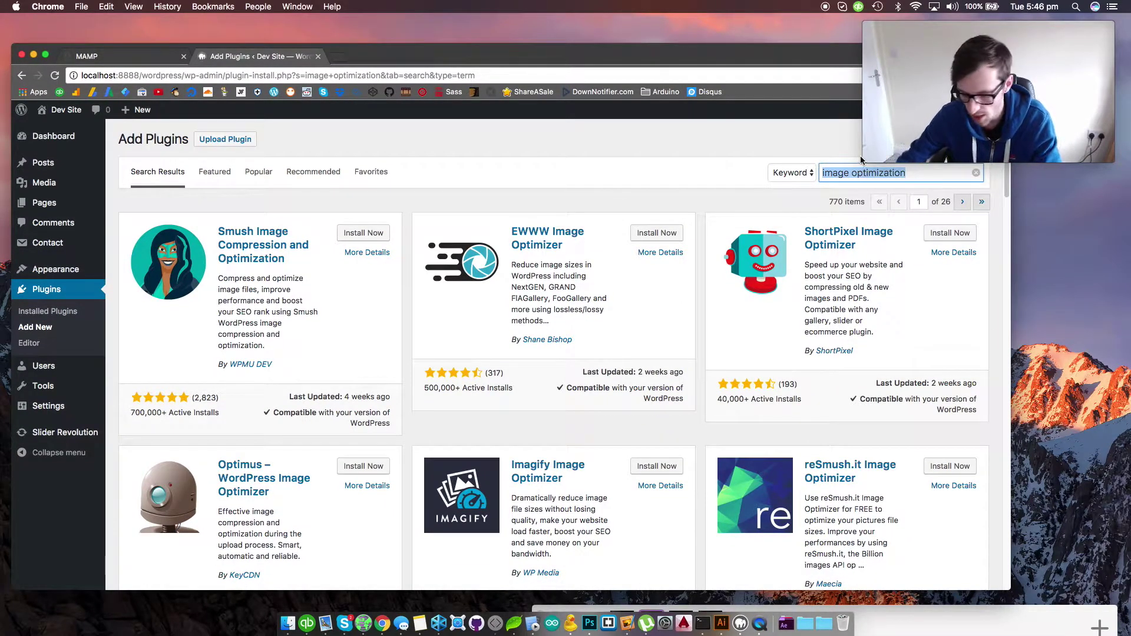
pyautogui.write('super cache')
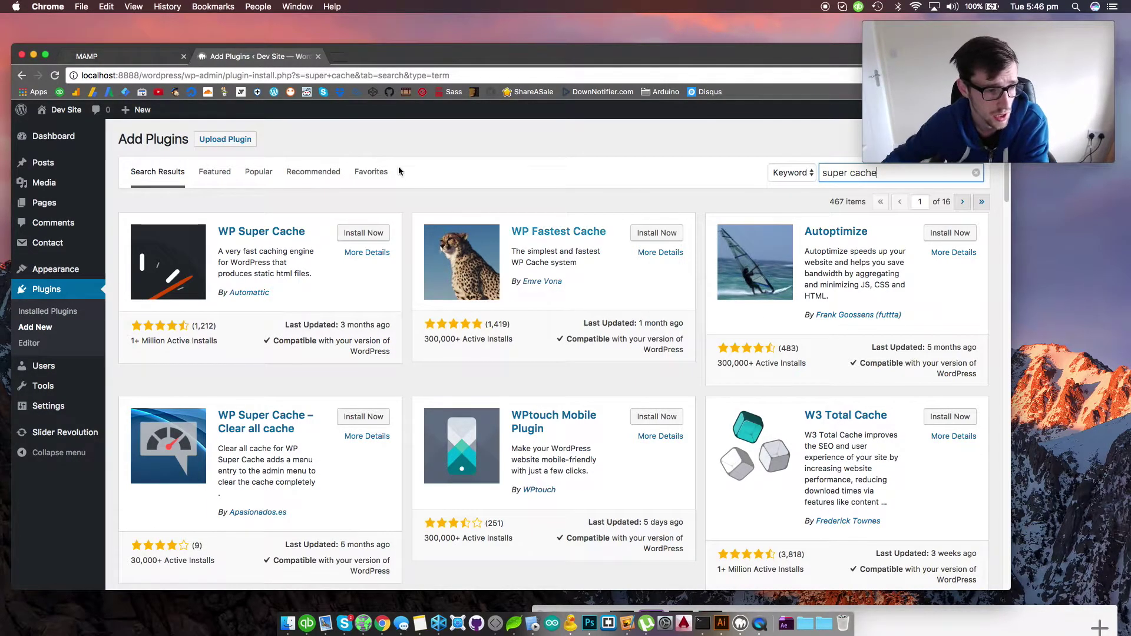
# Step: Install and activate the WP Super Cache plugin
pyautogui.click(320, 216)
pyautogui.click(356, 236)
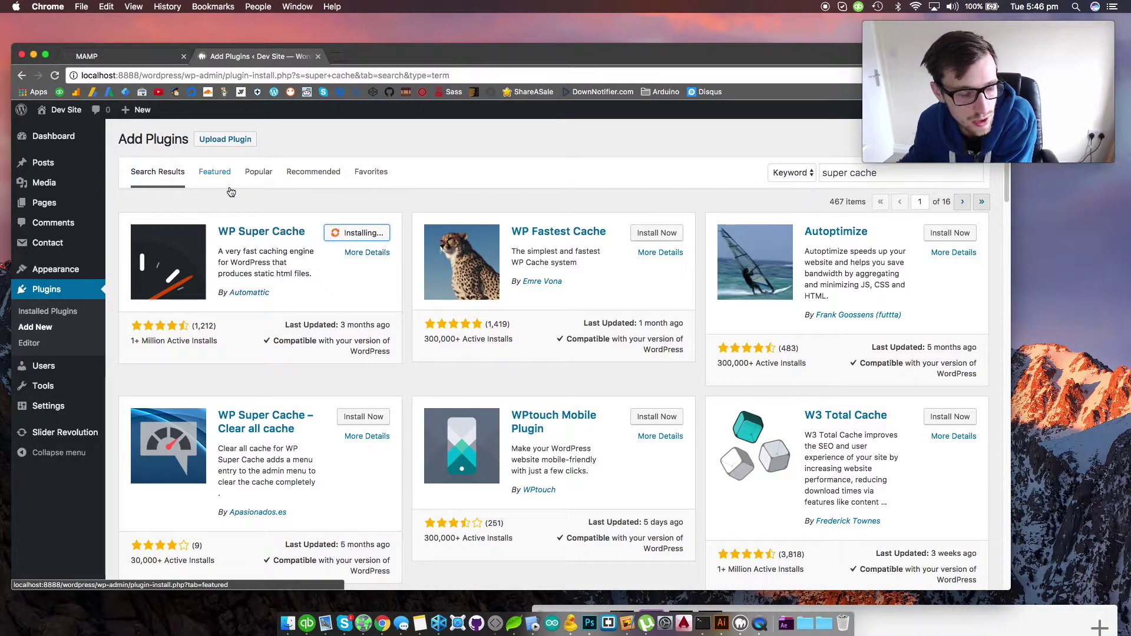
pyautogui.click(367, 236)
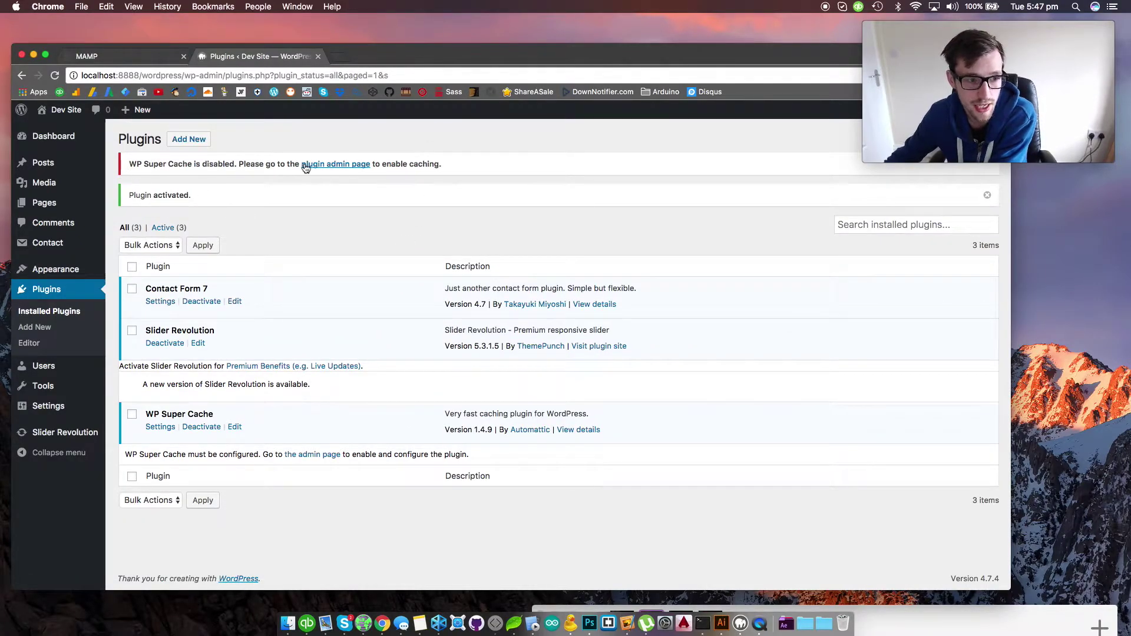
# Step: Open the WP Super Cache settings, set caching to Caching On (Recommended), and update the status
pyautogui.click(313, 167)
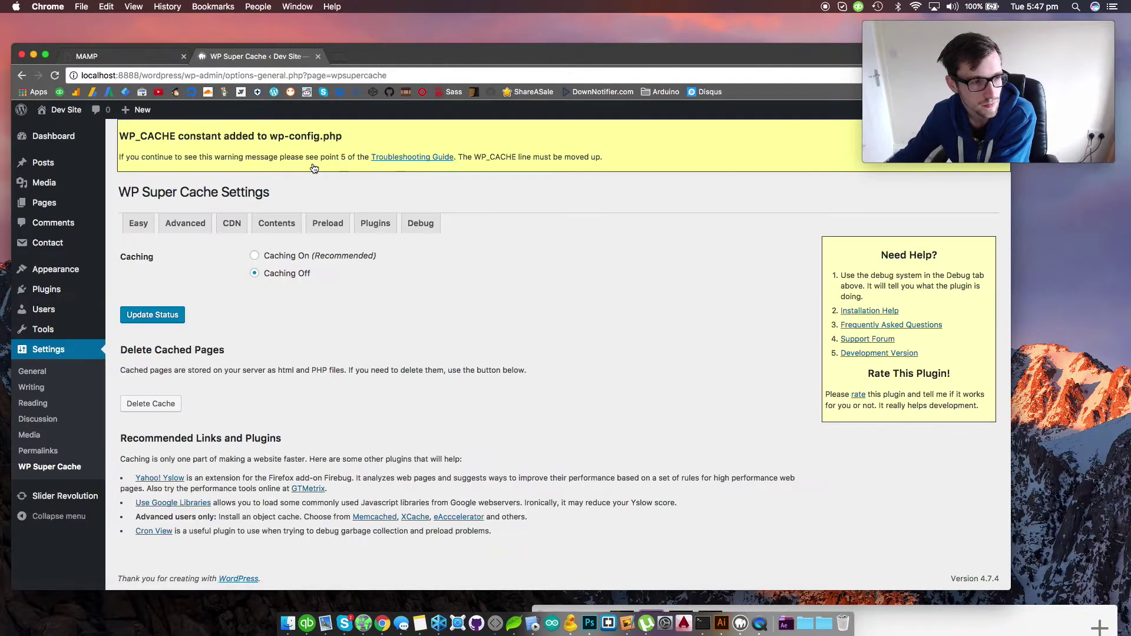
pyautogui.click(255, 258)
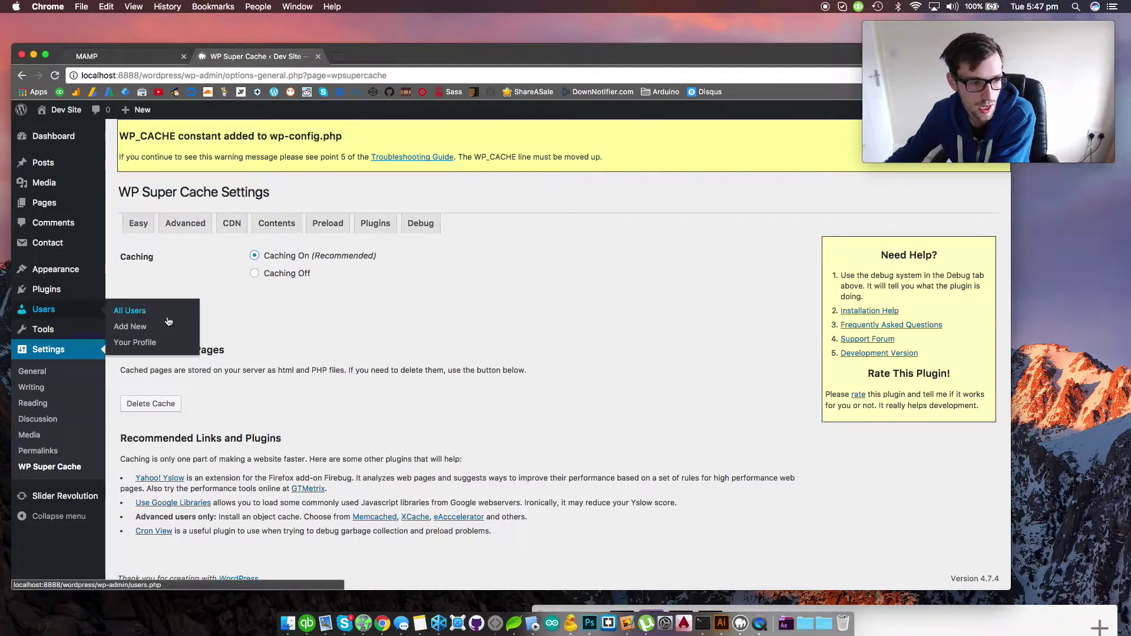
pyautogui.click(157, 317)
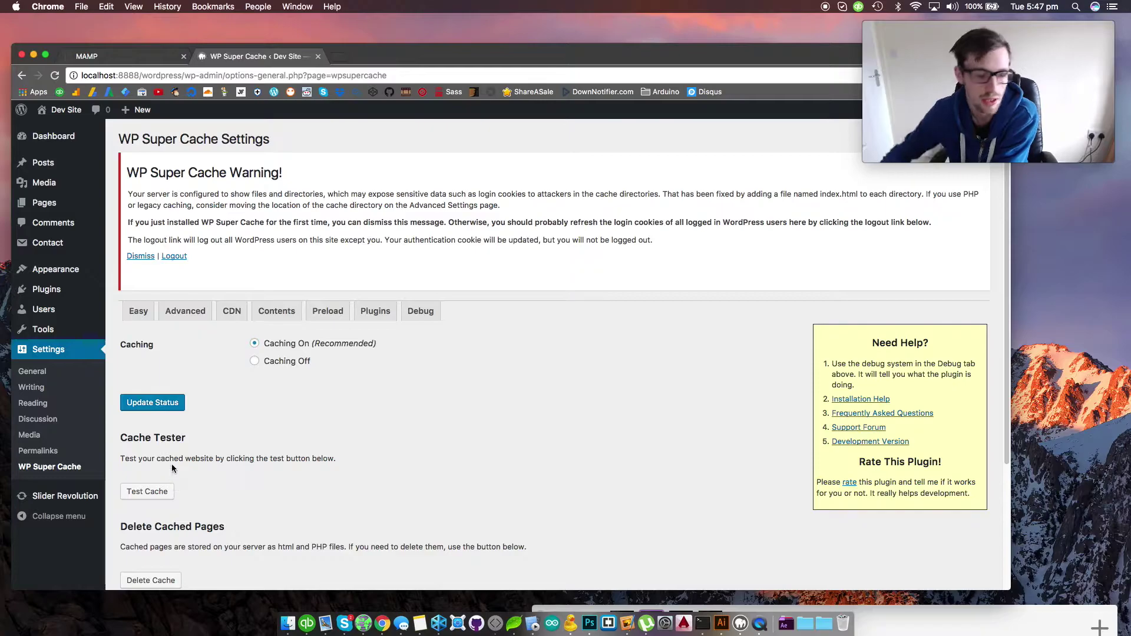
# Step: In the advanced cache settings, enable page compression, not caching pages for known users, and 304 Not Modified browser caching
pyautogui.click(180, 314)
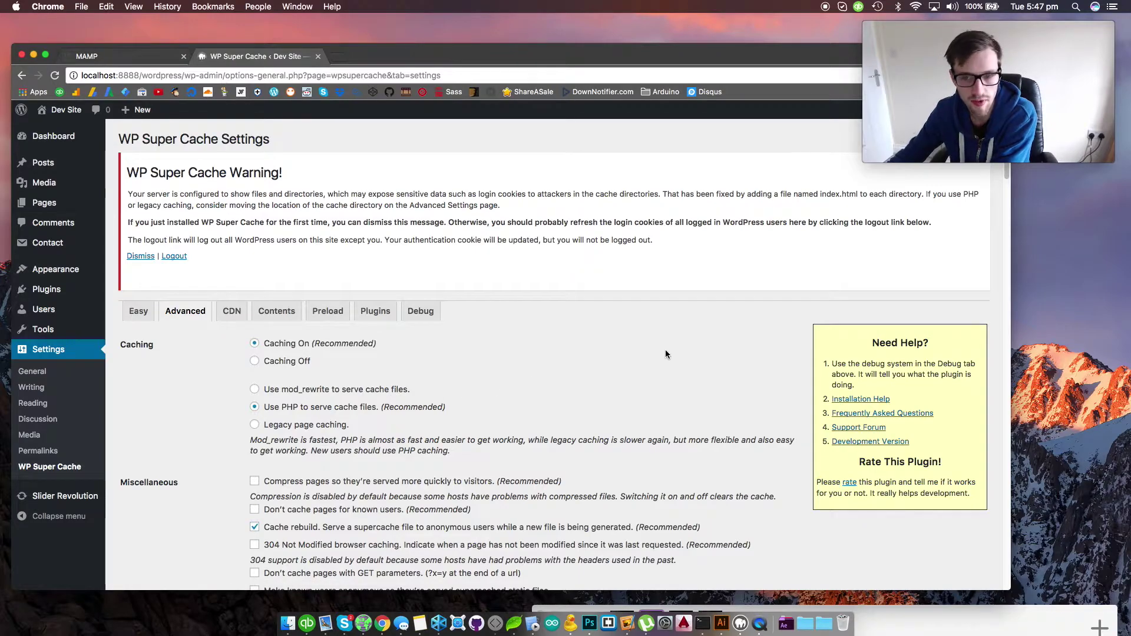
pyautogui.scroll(-5, 666, 354)
pyautogui.scroll(1, 472, 277)
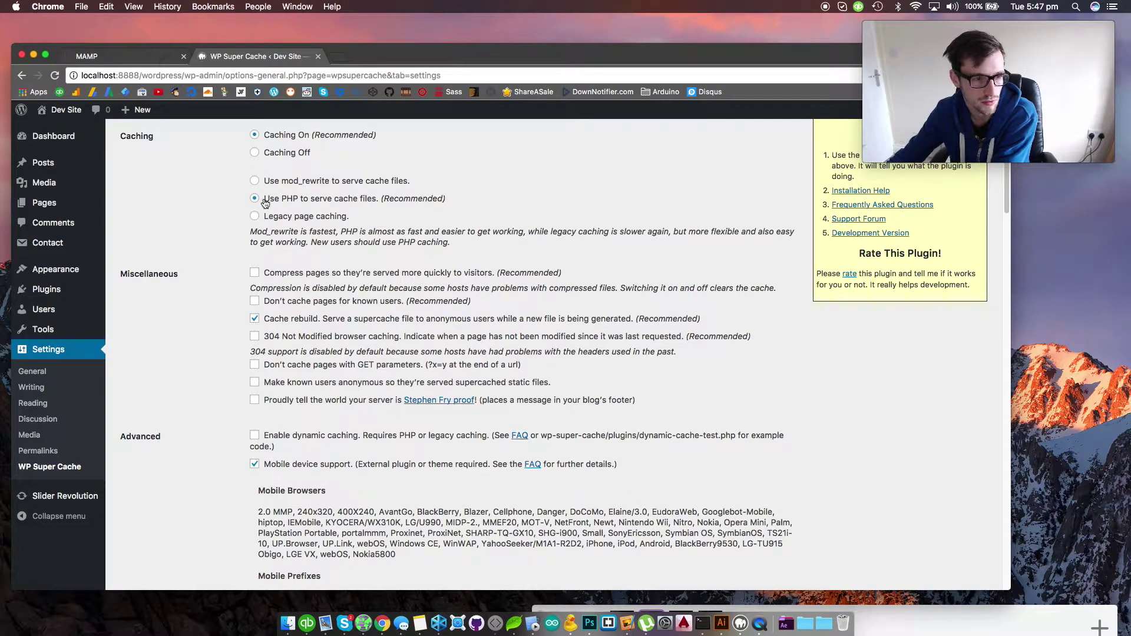
pyautogui.click(266, 274)
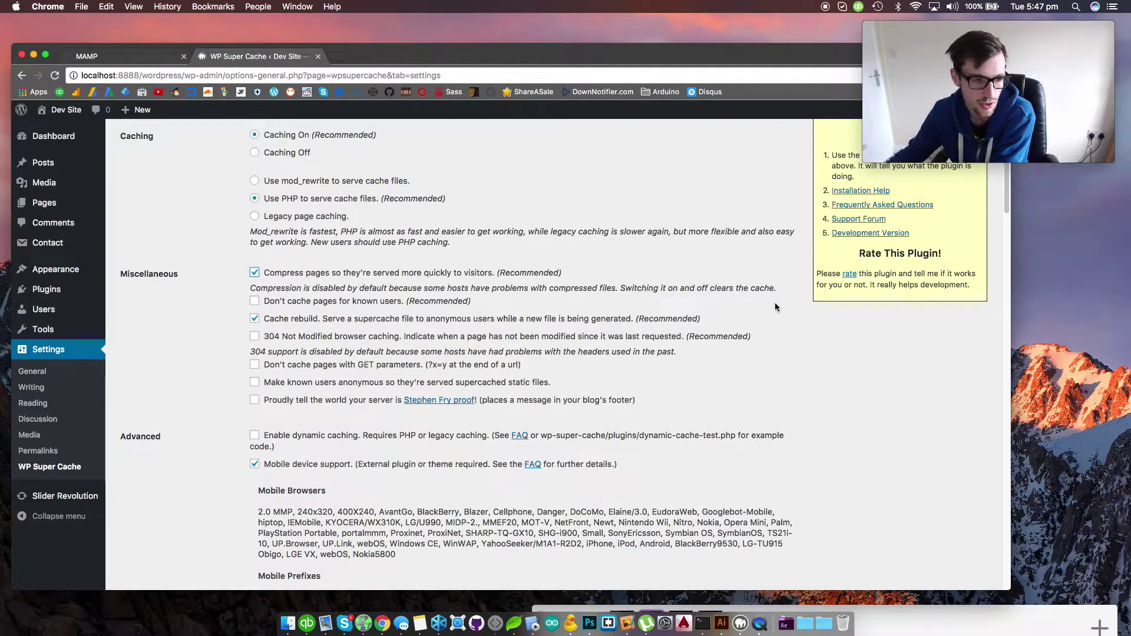
pyautogui.click(255, 303)
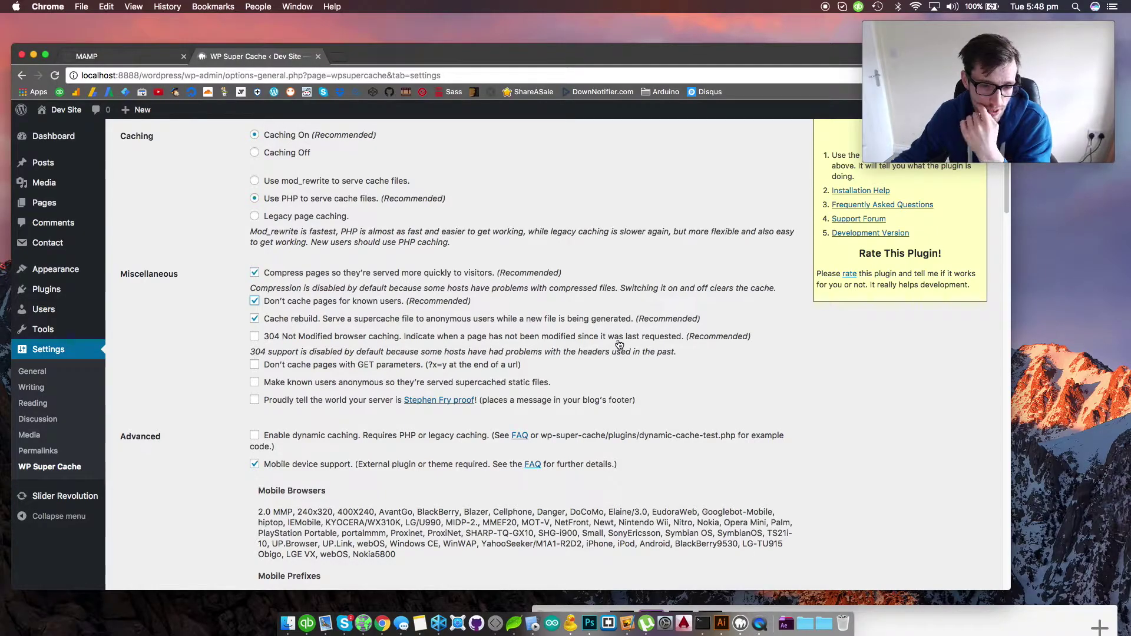
pyautogui.click(255, 336)
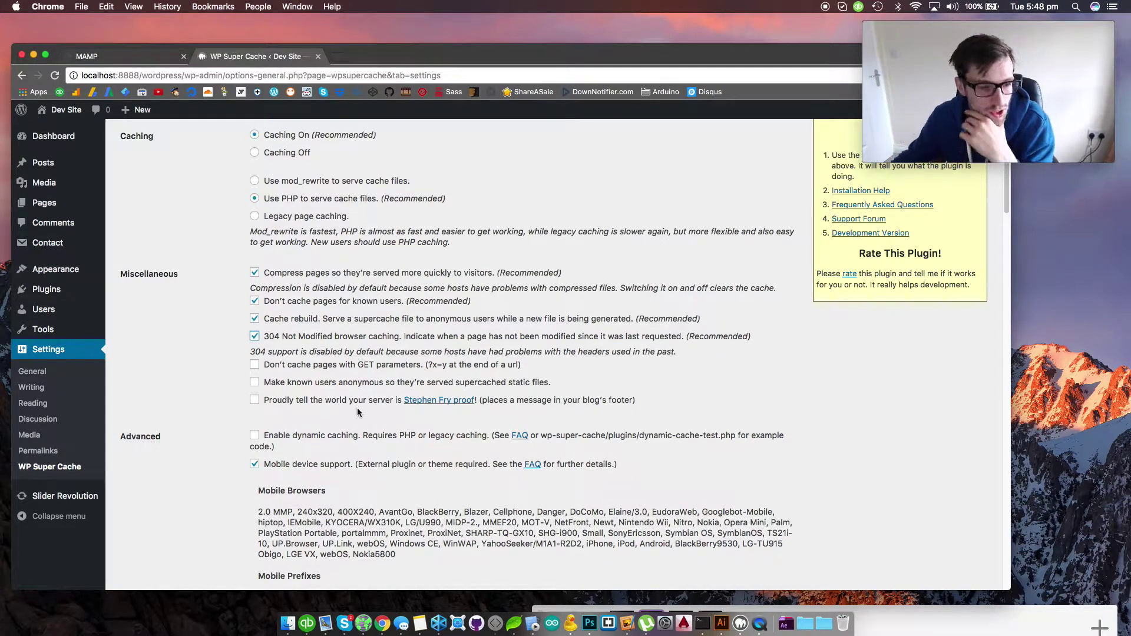
# Step: Enable Extra homepage checks in the advanced cache settings and save the updated status
pyautogui.scroll(-5, 355, 411)
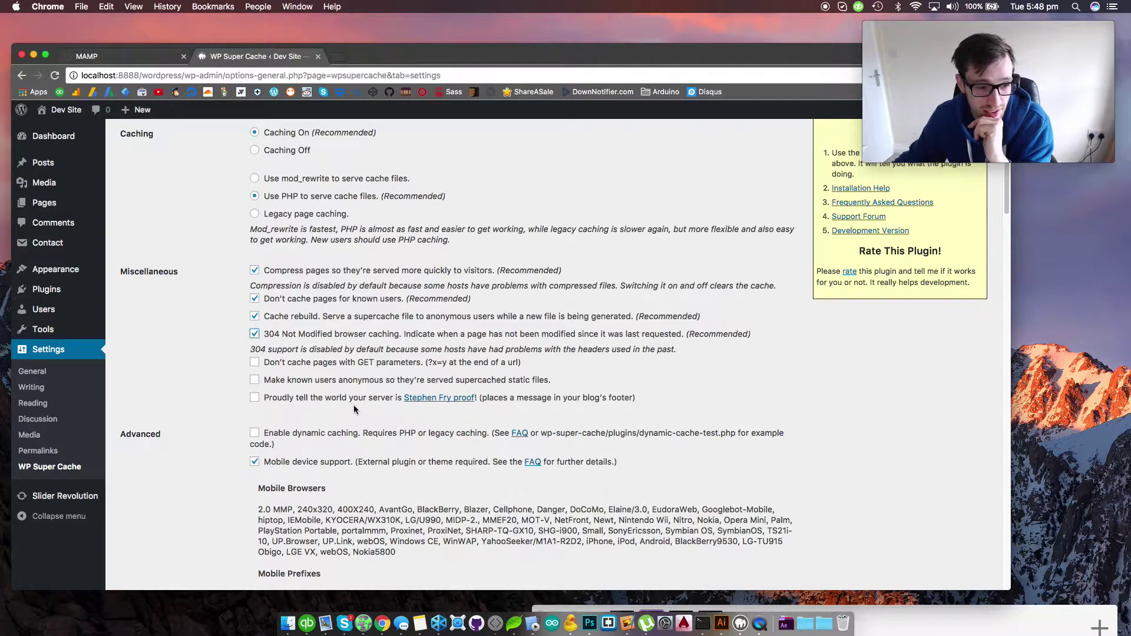
pyautogui.scroll(3, 360, 356)
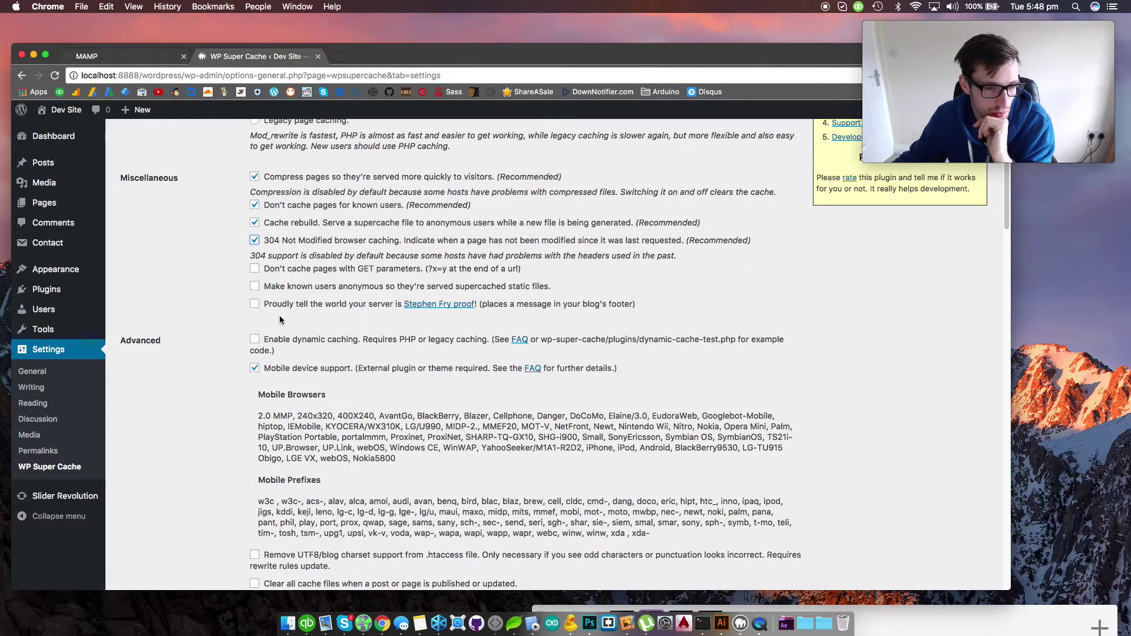
pyautogui.scroll(-5, 337, 261)
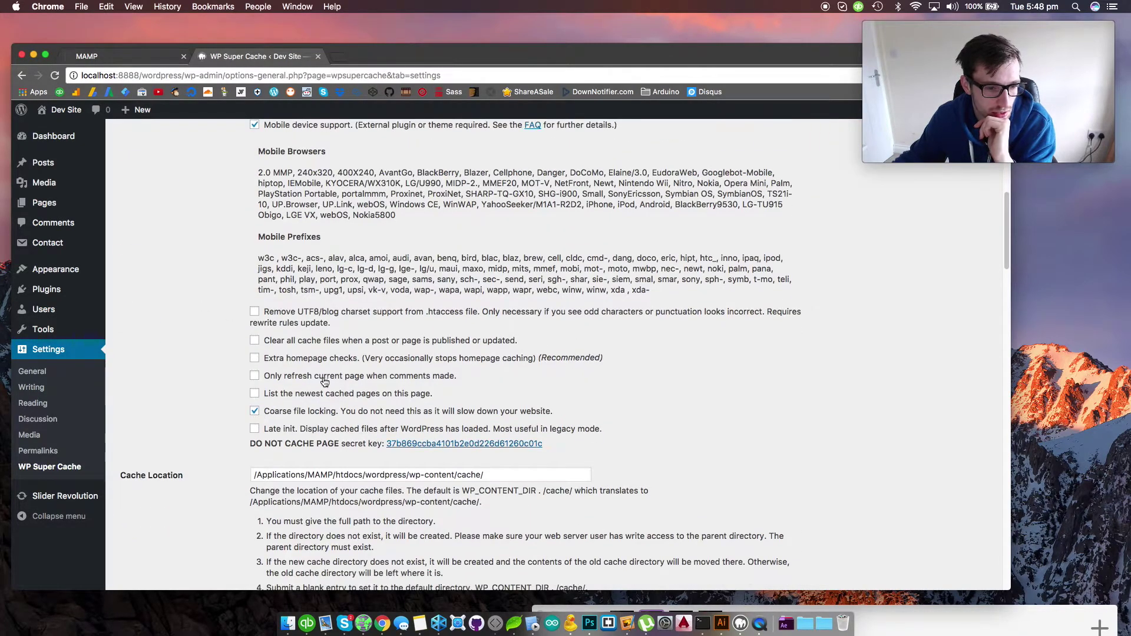
pyautogui.click(270, 361)
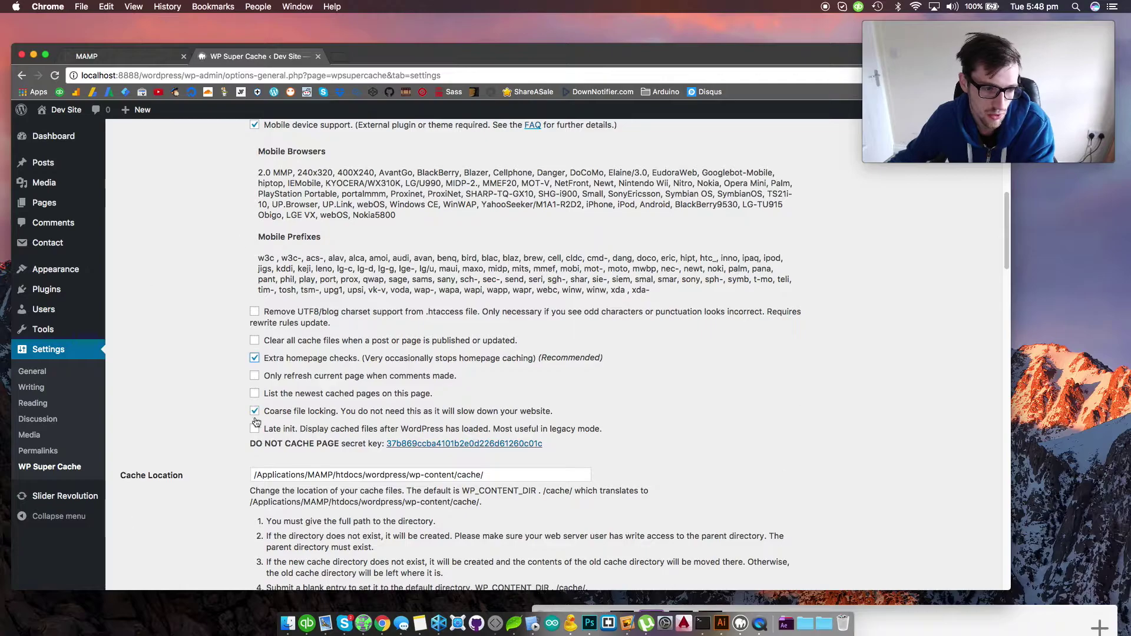
pyautogui.scroll(-5, 187, 363)
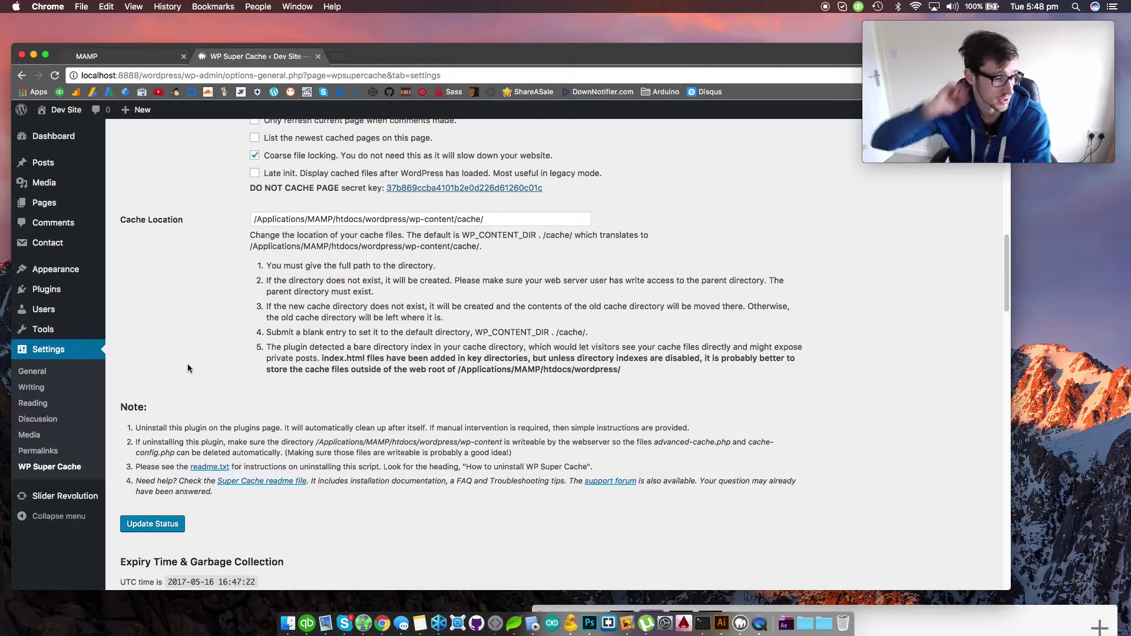
pyautogui.click(168, 524)
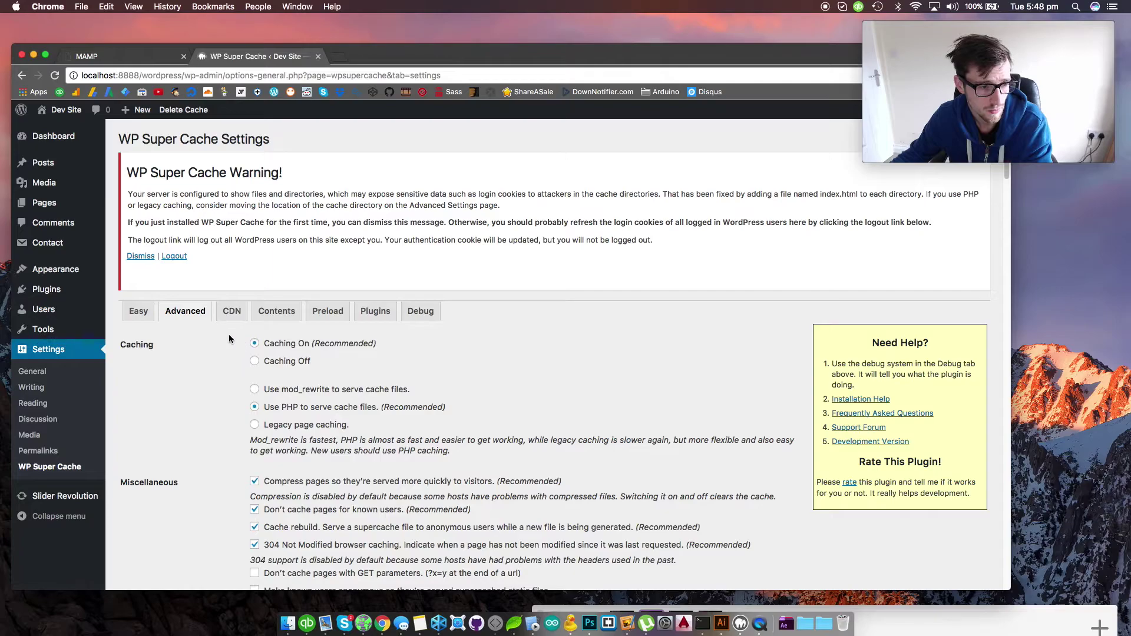
# Step: Enable CDN support for WP Super Cache with the default values, save it, and load the site's front page
pyautogui.click(232, 309)
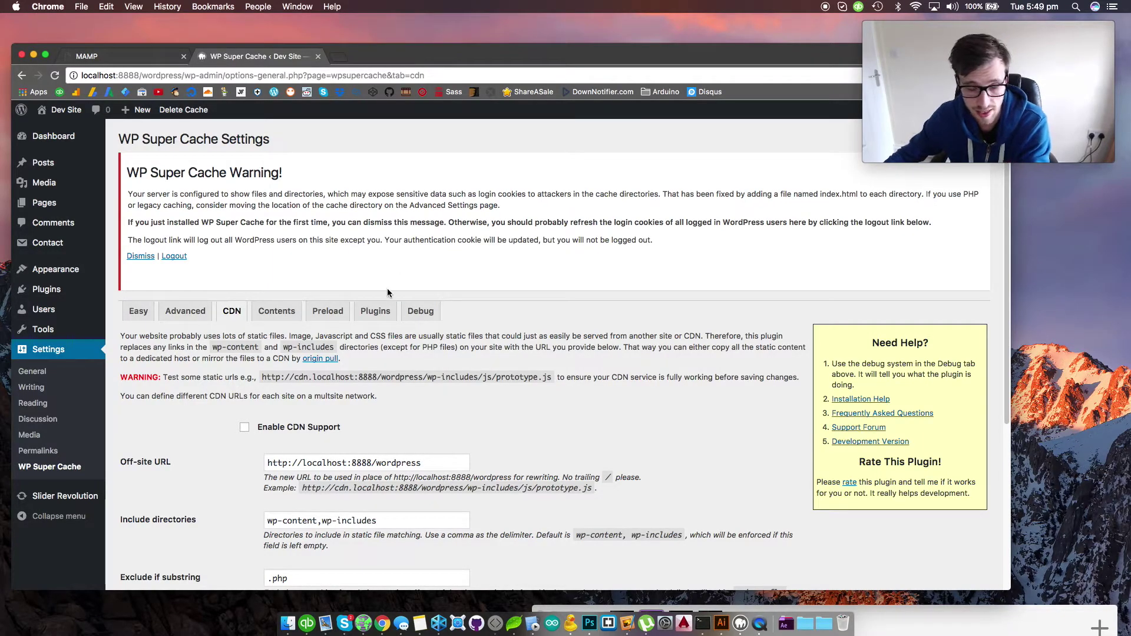
pyautogui.click(253, 427)
pyautogui.scroll(-5, 252, 427)
pyautogui.click(167, 505)
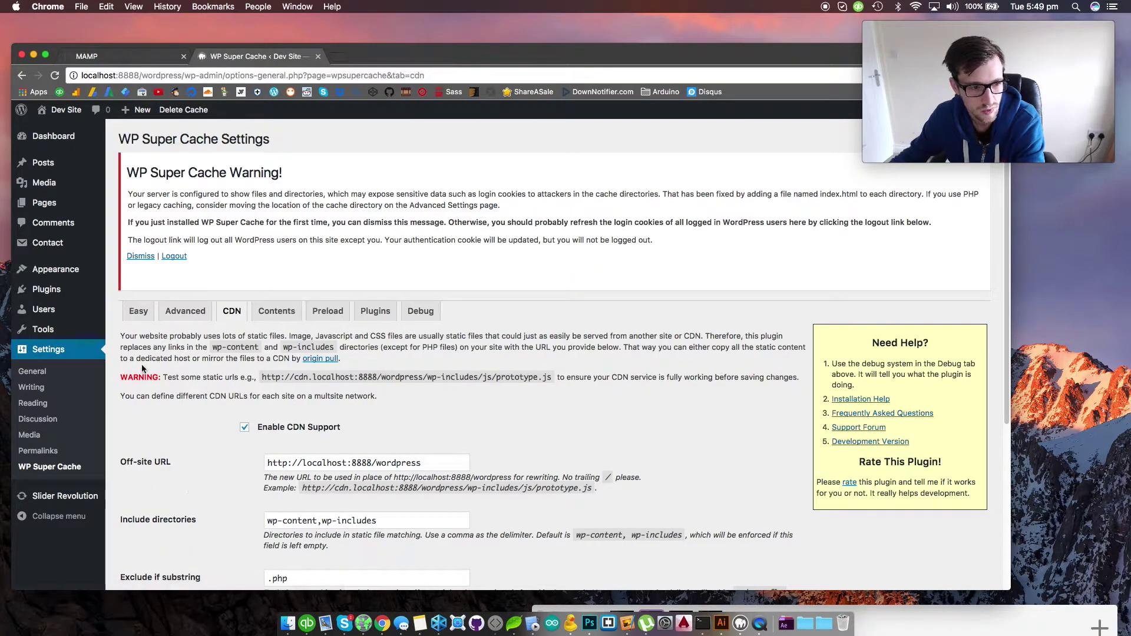
pyautogui.scroll(-3, 97, 295)
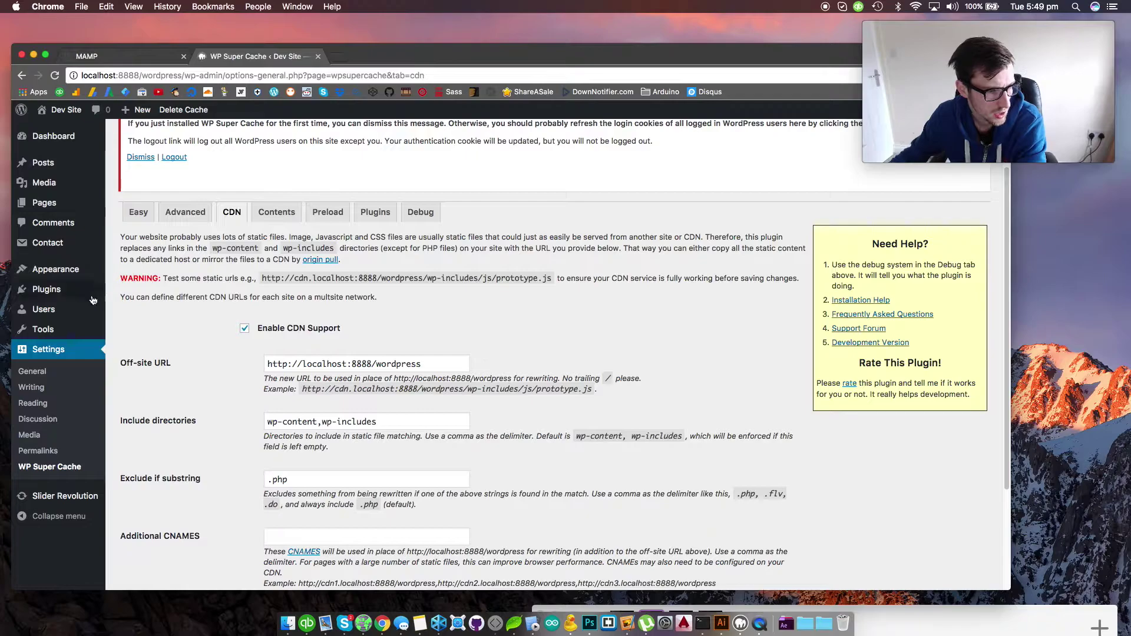
pyautogui.scroll(3, 70, 318)
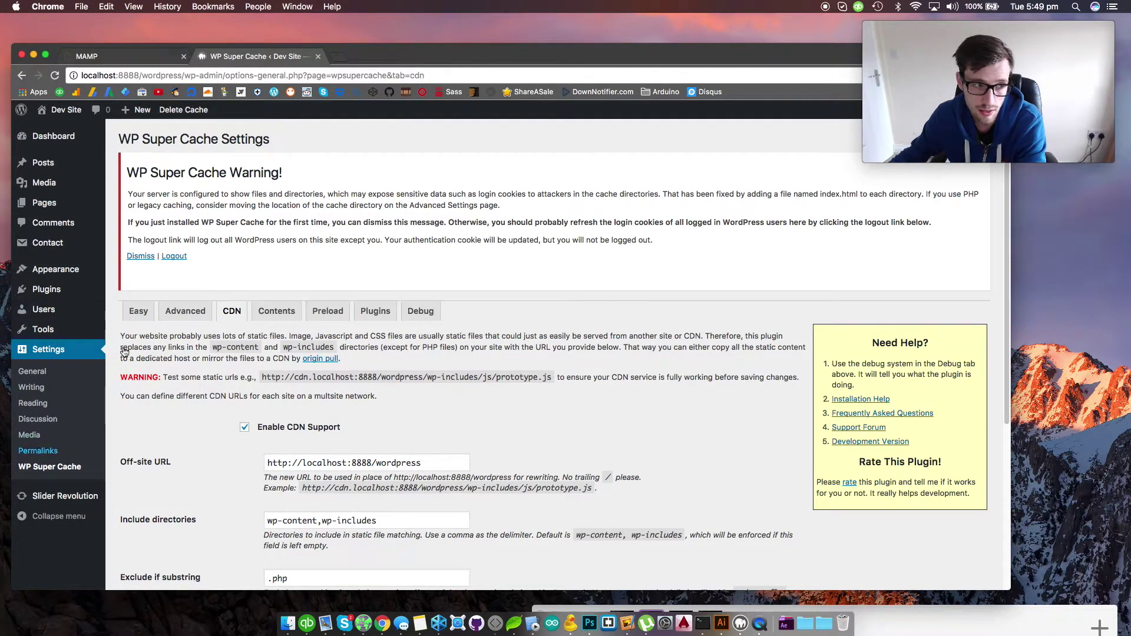
pyautogui.press('super+r')
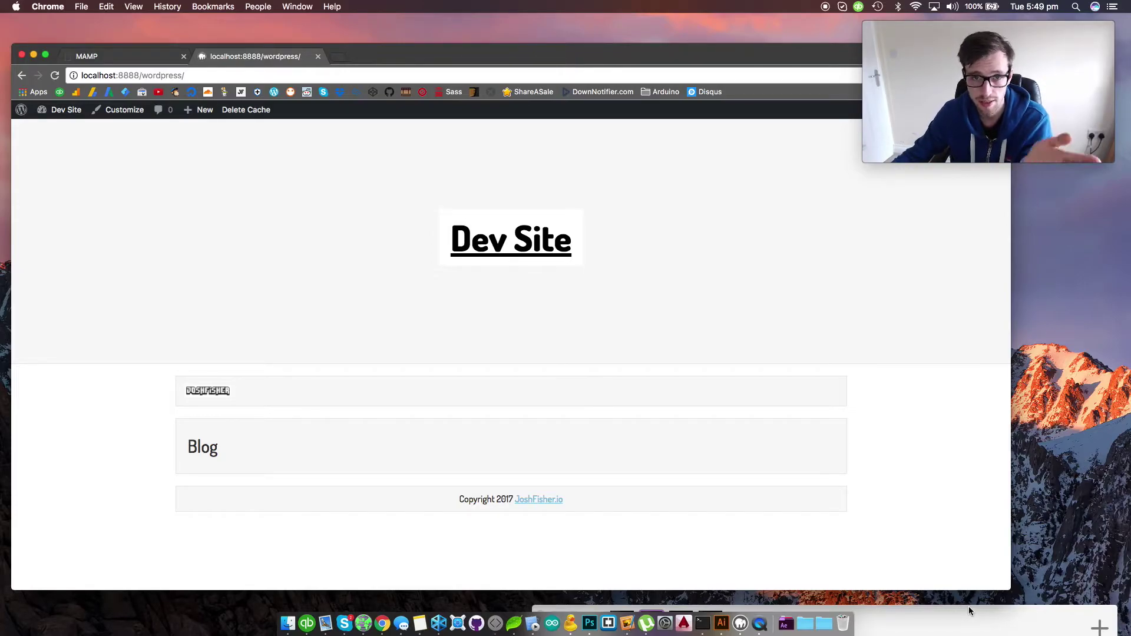
# Step: Switch to Coda and go through wp-content/themes into the theme folder named after the developer
pyautogui.moveTo(955, 631); pyautogui.dragTo(671, 118)
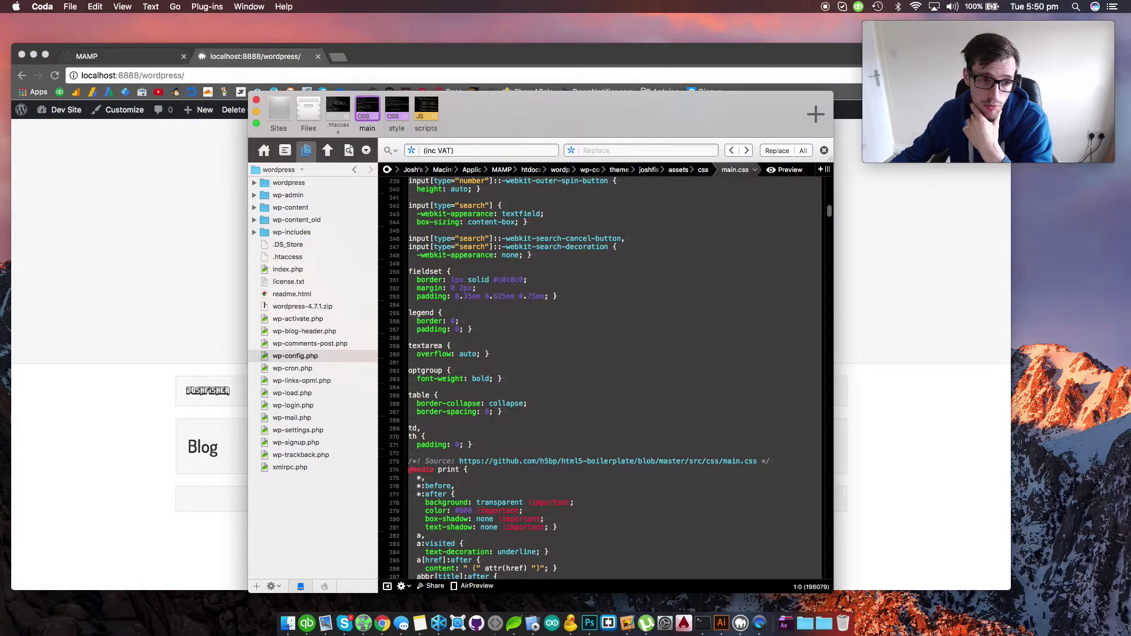
pyautogui.click(254, 208)
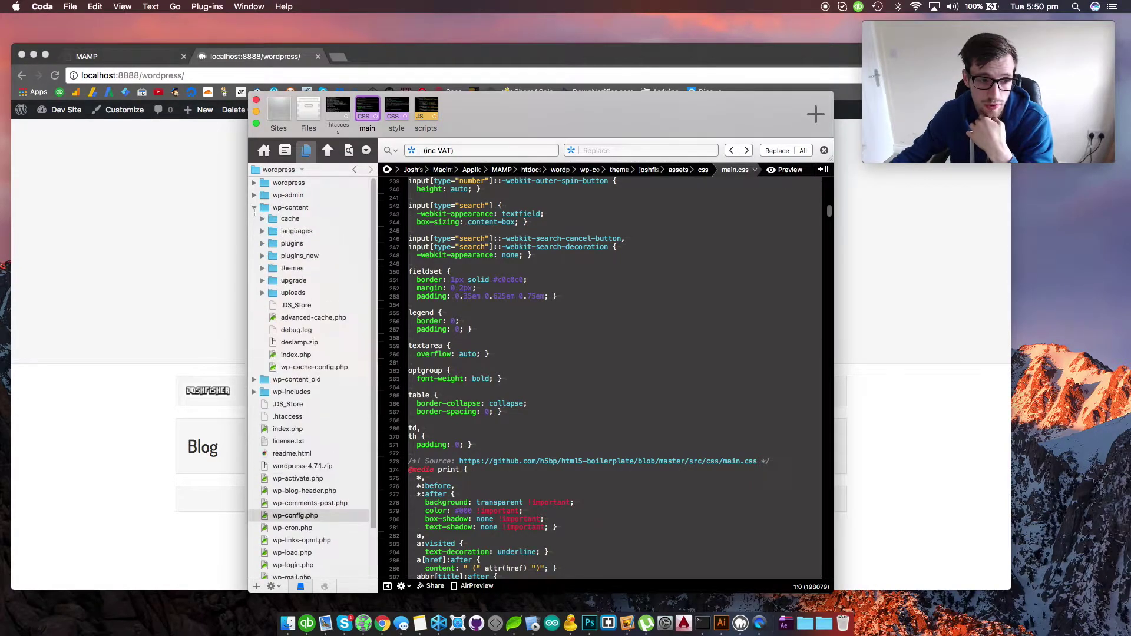
pyautogui.click(254, 207)
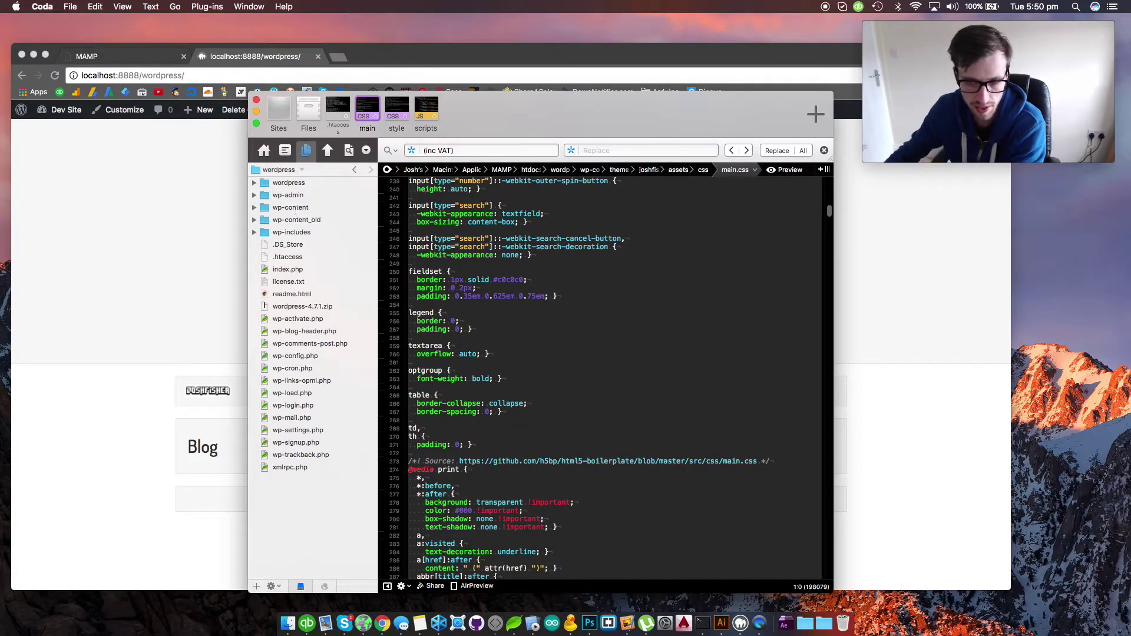
pyautogui.doubleClick(291, 207)
pyautogui.doubleClick(285, 233)
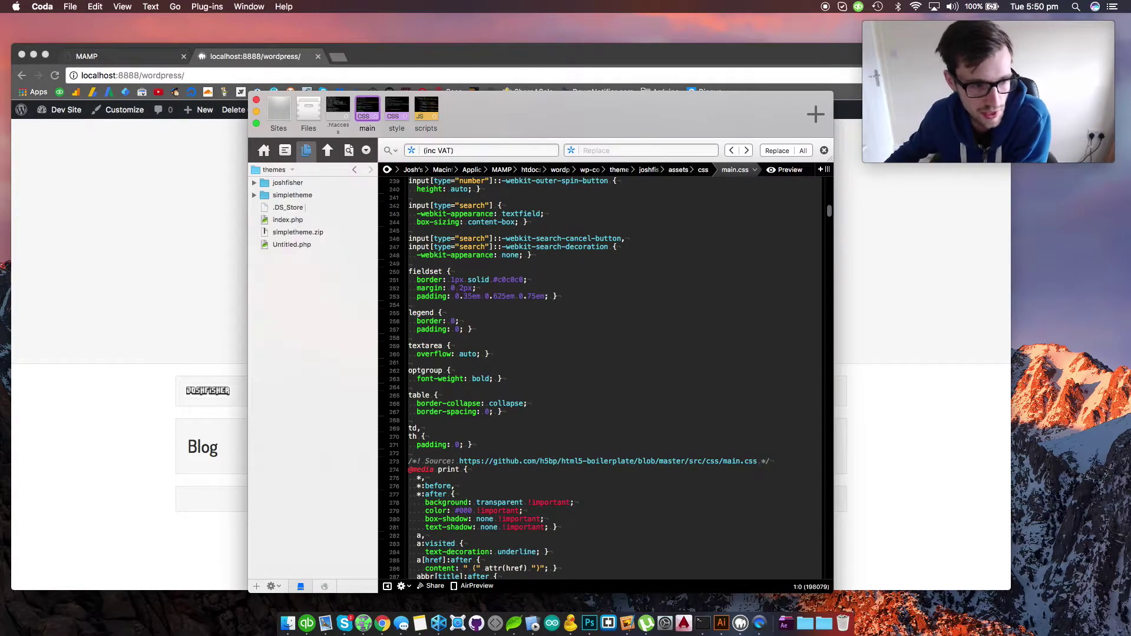
pyautogui.doubleClick(287, 182)
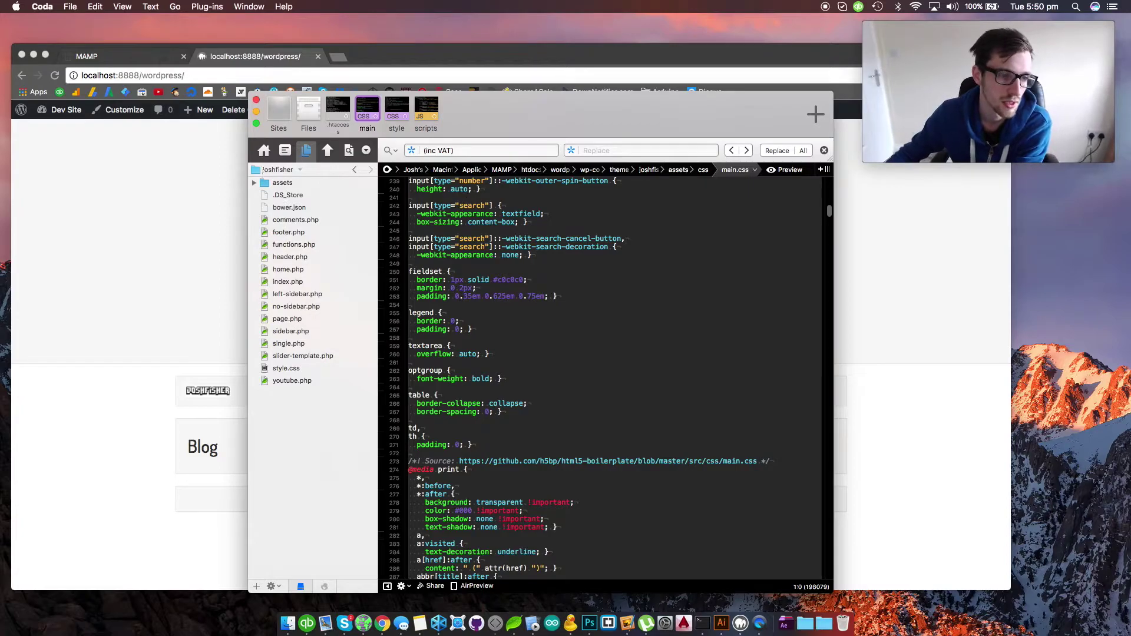
# Step: Expand the theme's css and js folders under assets and look through the code in scripts.js
pyautogui.click(254, 183)
pyautogui.click(263, 196)
pyautogui.click(303, 244)
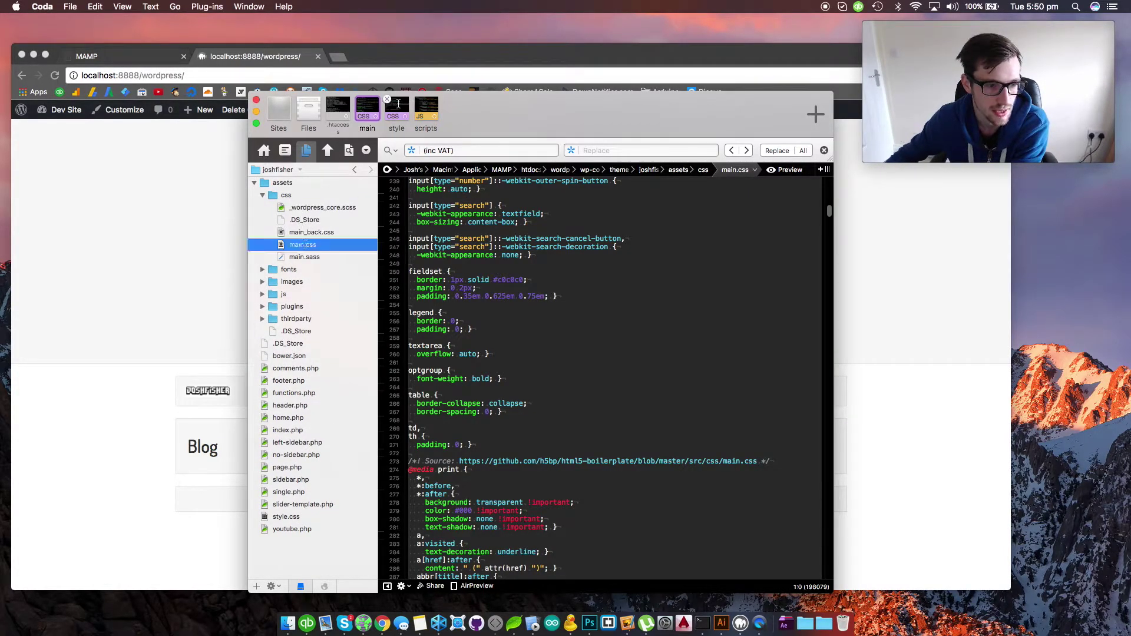
pyautogui.click(426, 109)
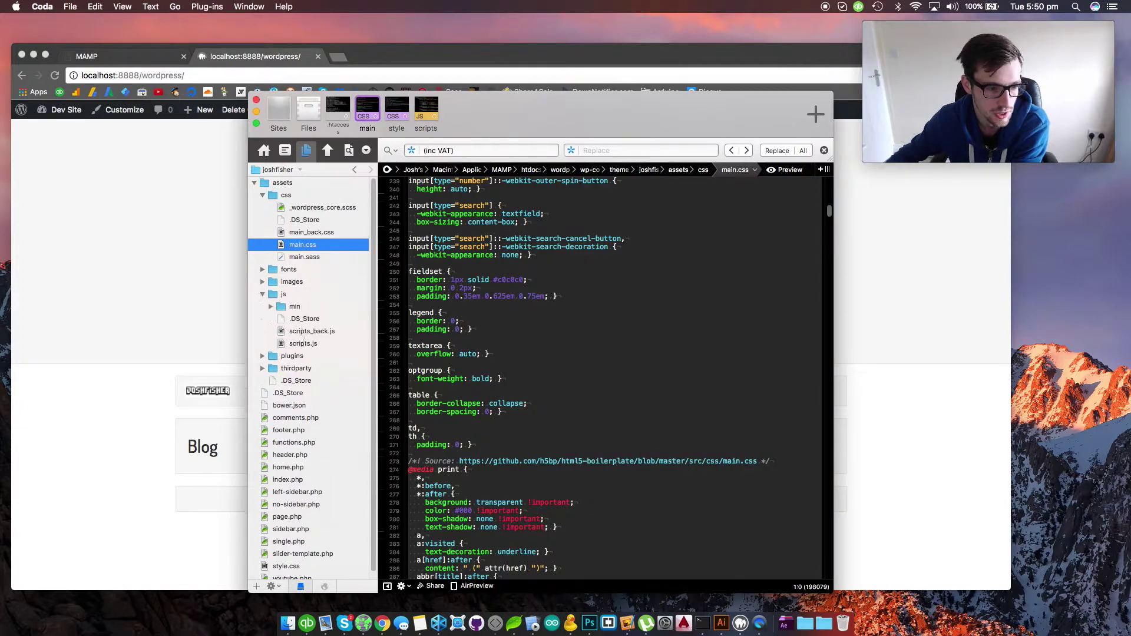
pyautogui.scroll(3, 475, 368)
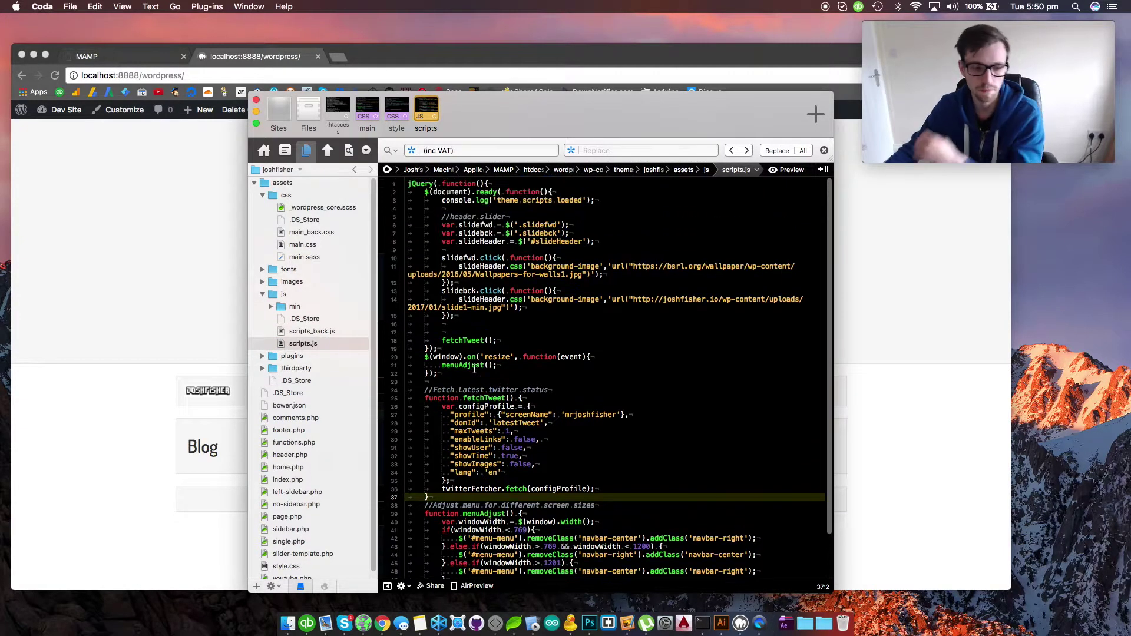
pyautogui.scroll(-3, 462, 366)
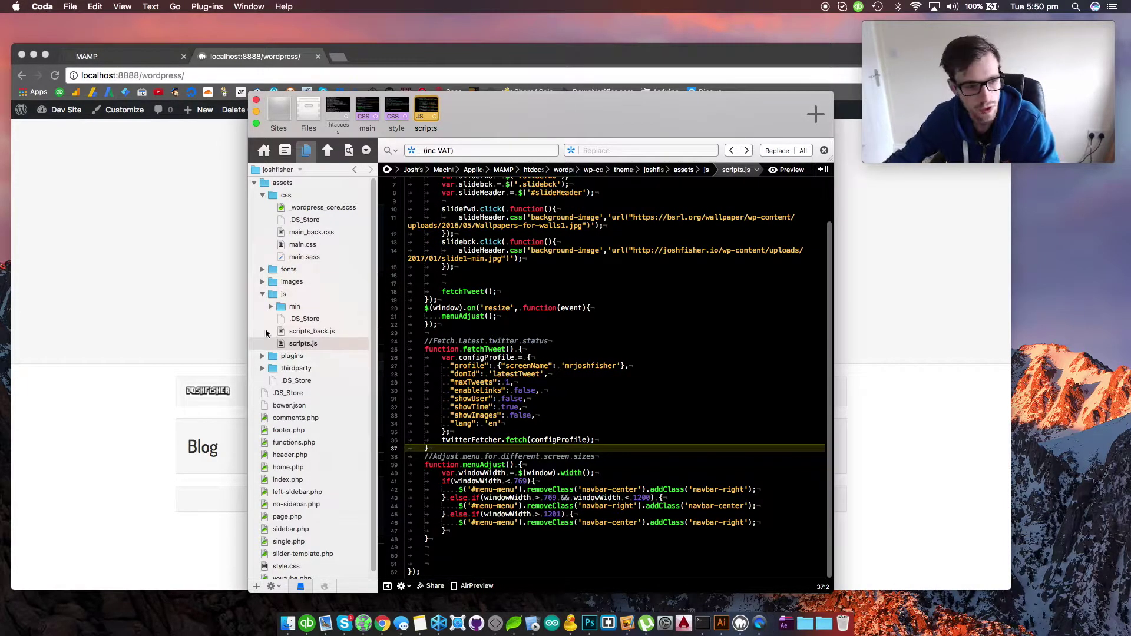
# Step: Select scripts.js and main.css together in the file list and move the Coda window aside to uncover the browser
pyautogui.click(307, 344)
pyautogui.keyDown('super'); pyautogui.click(310, 246); pyautogui.keyUp('super')
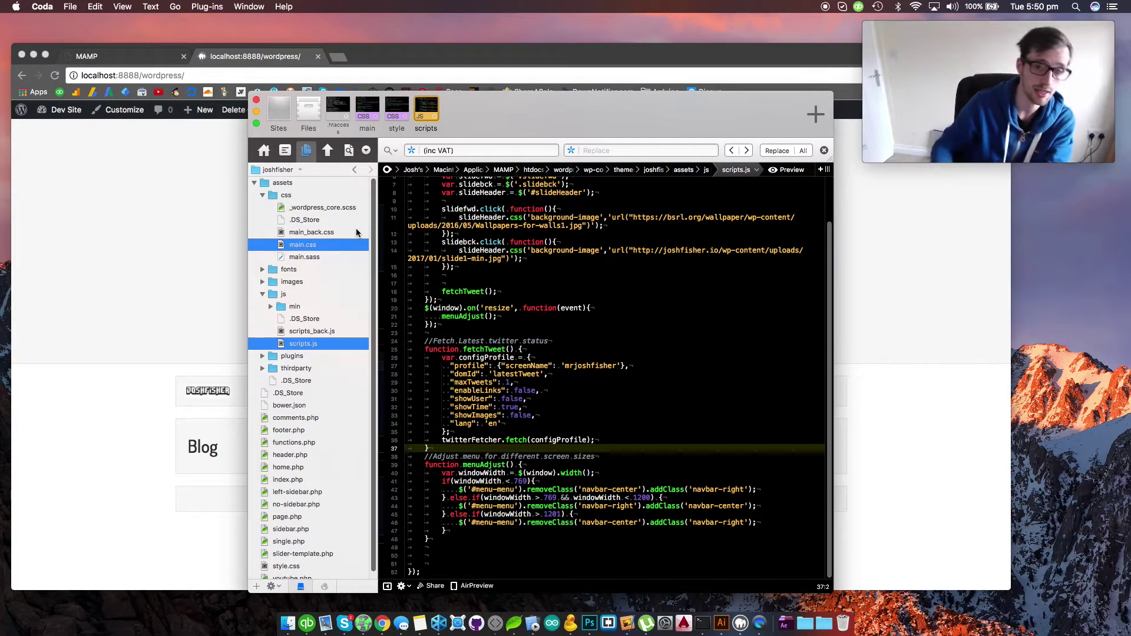
pyautogui.moveTo(545, 125); pyautogui.dragTo(760, 142)
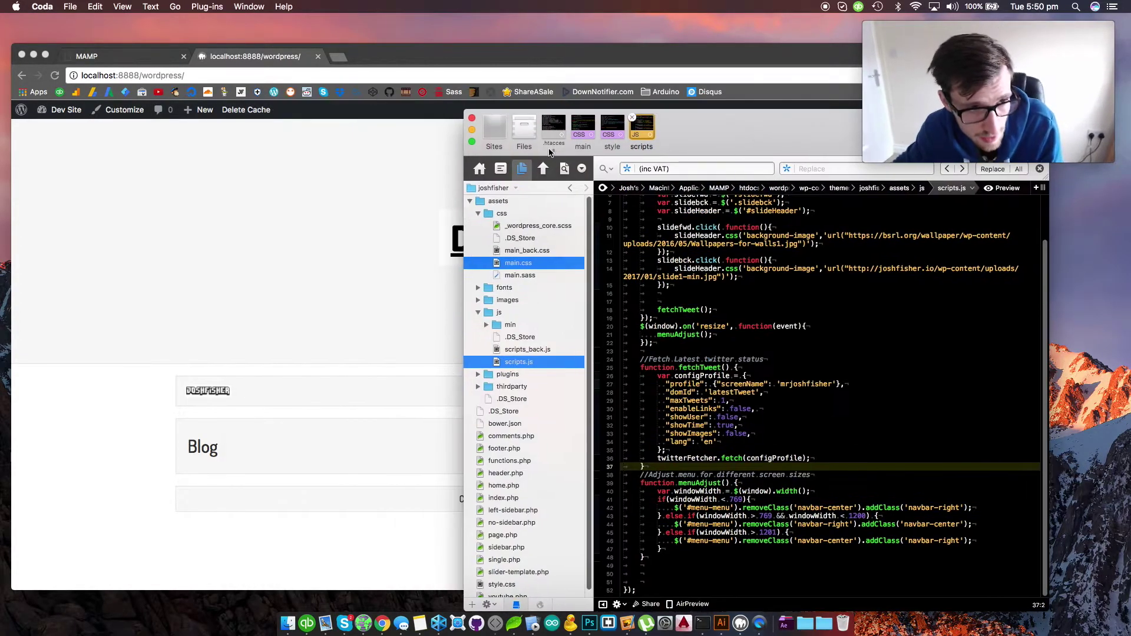
# Step: Switch to Chrome, search Google for "comptess js" in a new tab, and open the JSCompress site
pyautogui.click(338, 57)
pyautogui.click(341, 57)
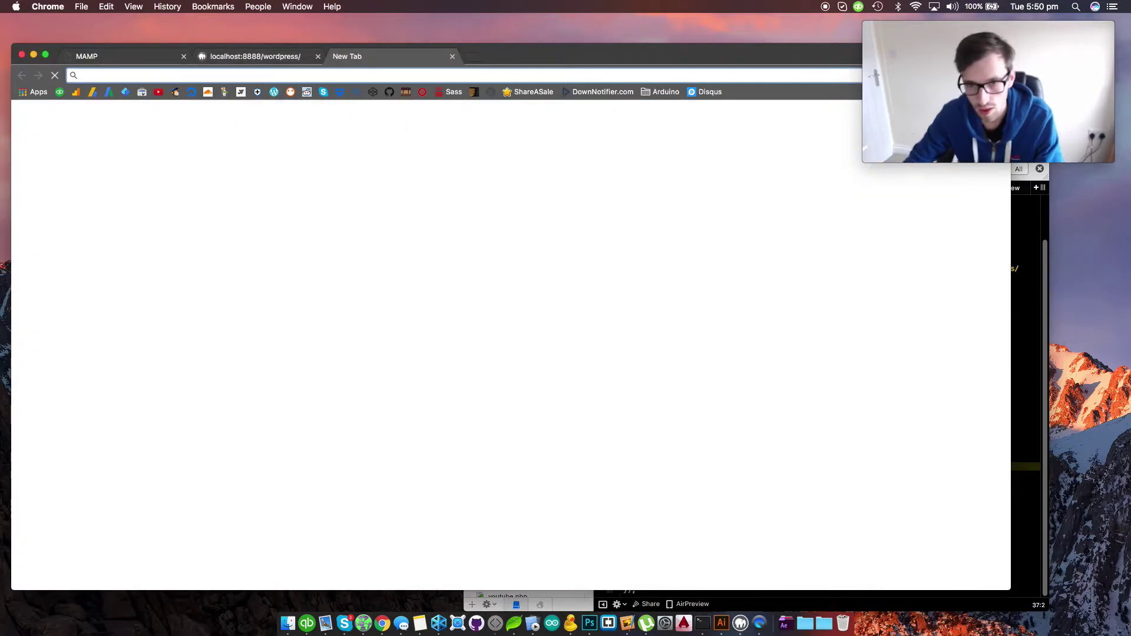
pyautogui.write('comptess js')
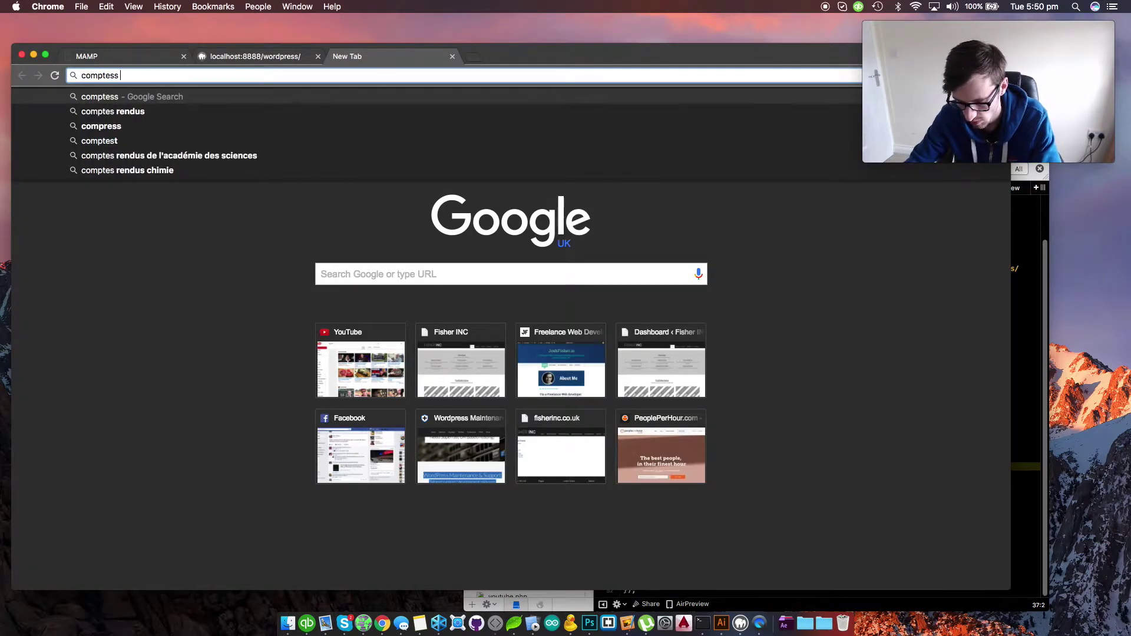
pyautogui.press('Return')
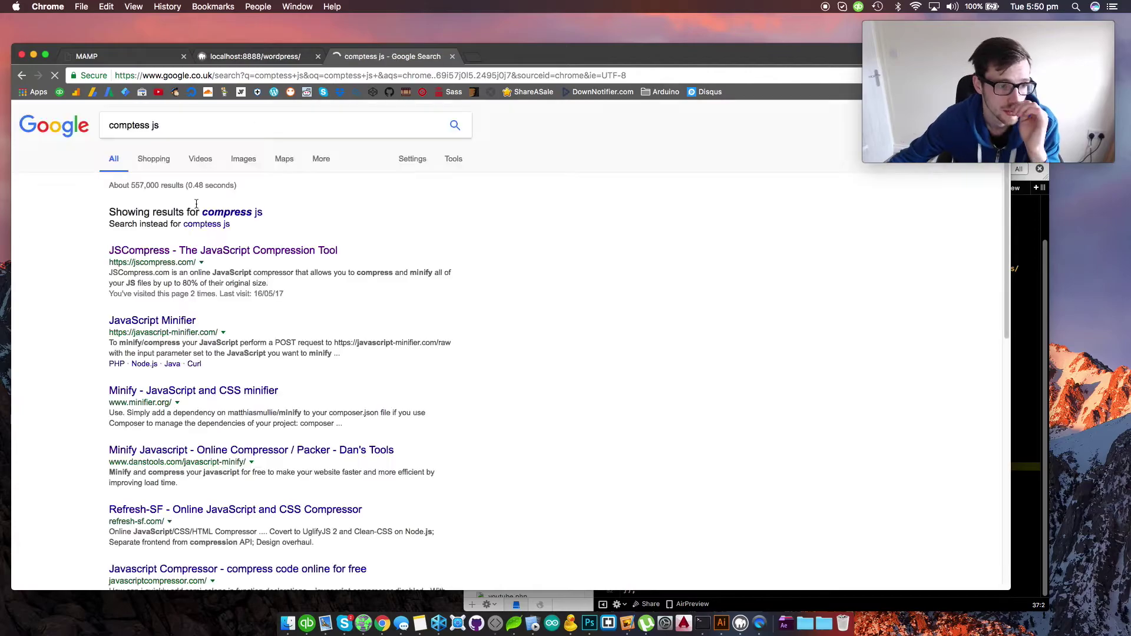
pyautogui.click(277, 252)
# Step: Copy all the code of scripts.js from Coda into JSCompress in Chrome and compress it
pyautogui.click(1029, 498)
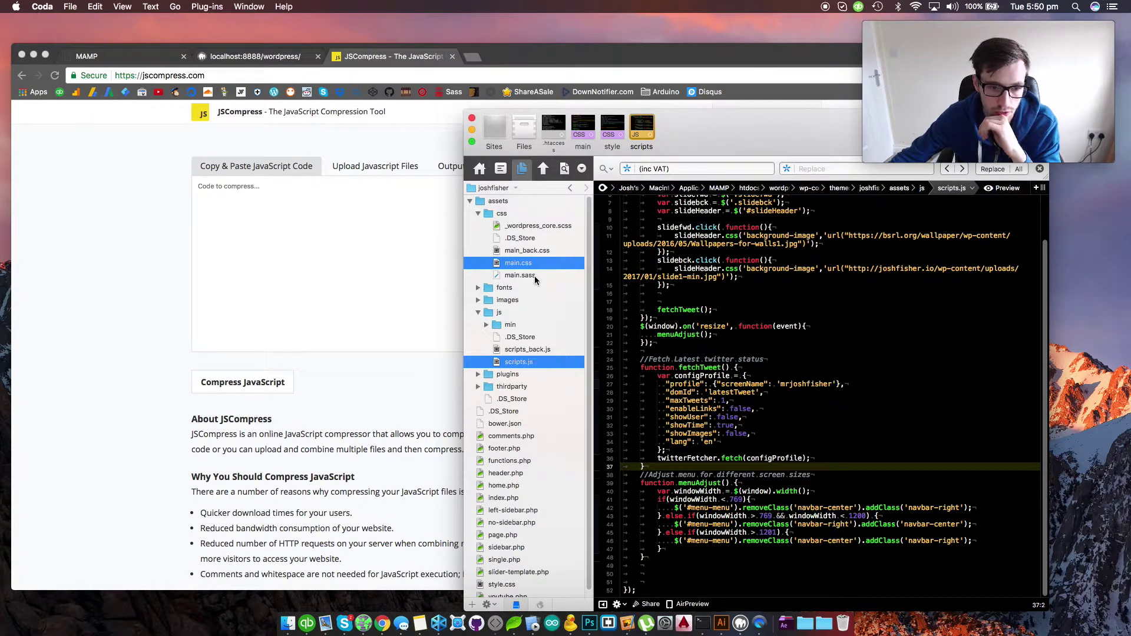
pyautogui.click(536, 362)
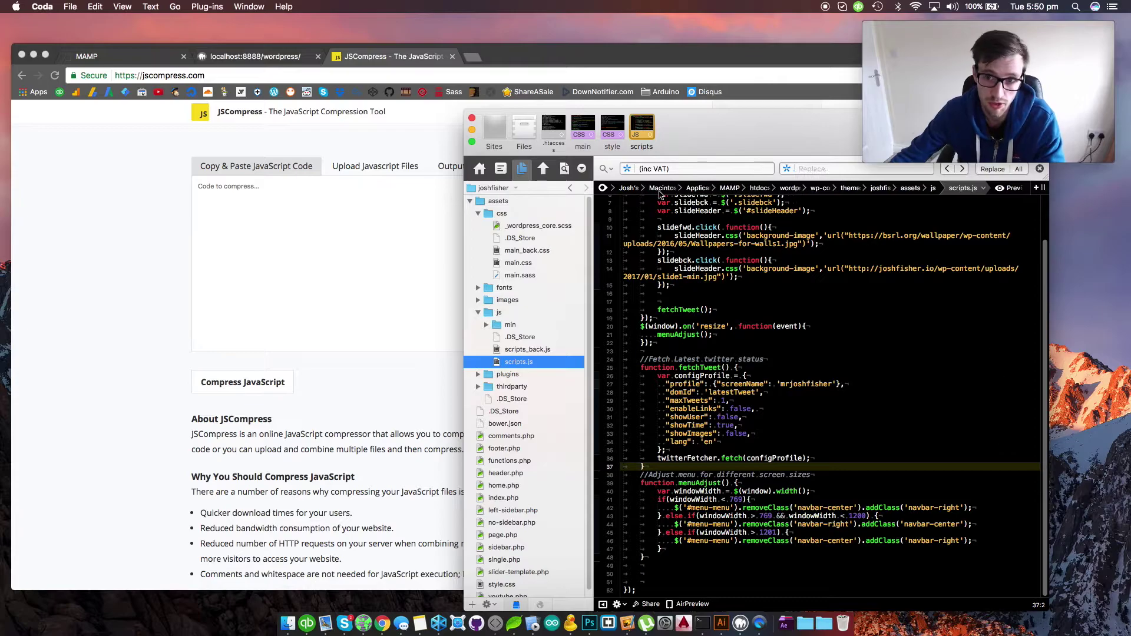
pyautogui.click(728, 253)
pyautogui.press('super+a')
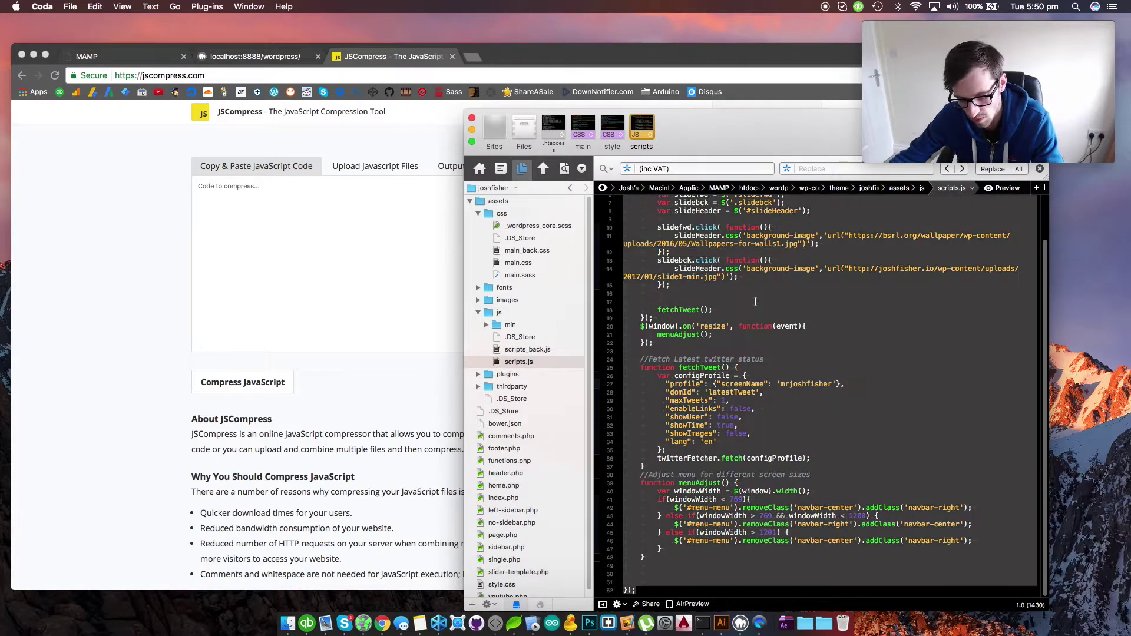
pyautogui.click(342, 258)
pyautogui.press('super+v')
pyautogui.click(243, 382)
# Step: Copy the whole compressed output from JSCompress and replace the entire contents of scripts.js in Coda with it
pyautogui.click(489, 261)
pyautogui.press('super+a')
pyautogui.click(627, 242)
pyautogui.press('super+a')
pyautogui.press('super+c')
pyautogui.click(1026, 282)
pyautogui.press('super+a')
pyautogui.press('super+v')
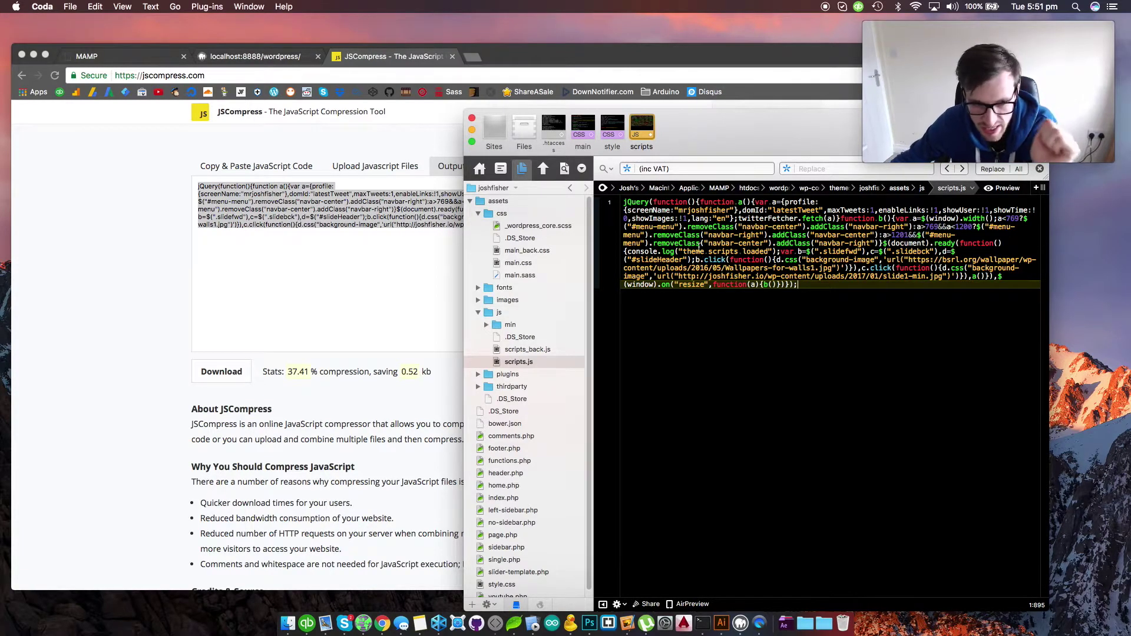
# Step: Open main.css, then switch to Chrome, search Google for "css compressor", and open the CSS Compressor site at its source code input
pyautogui.click(523, 264)
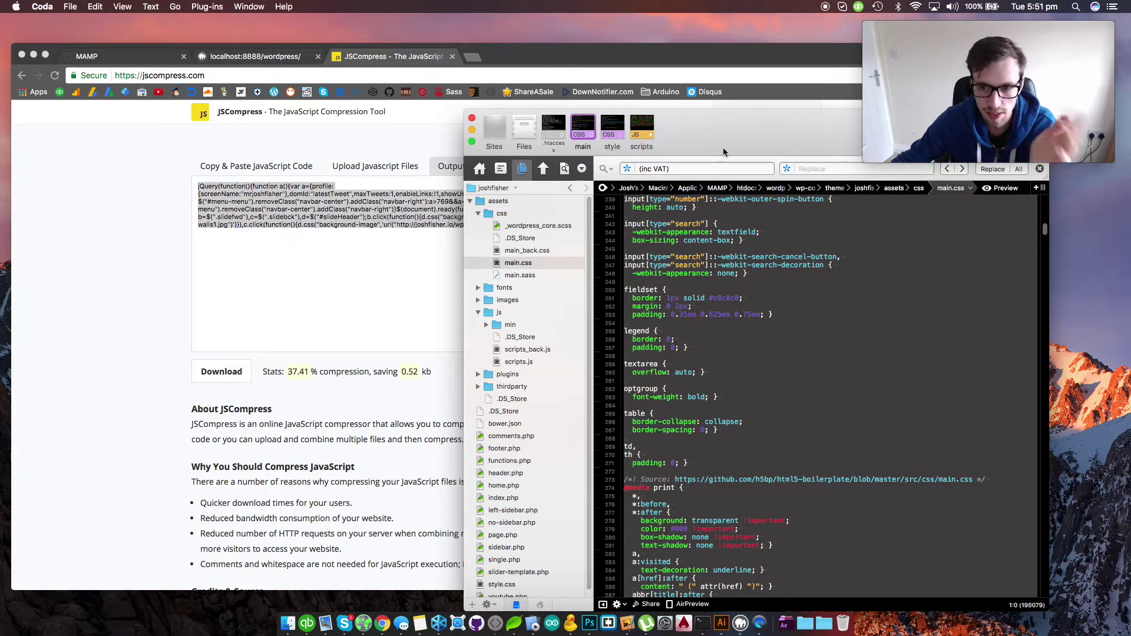
pyautogui.click(325, 76)
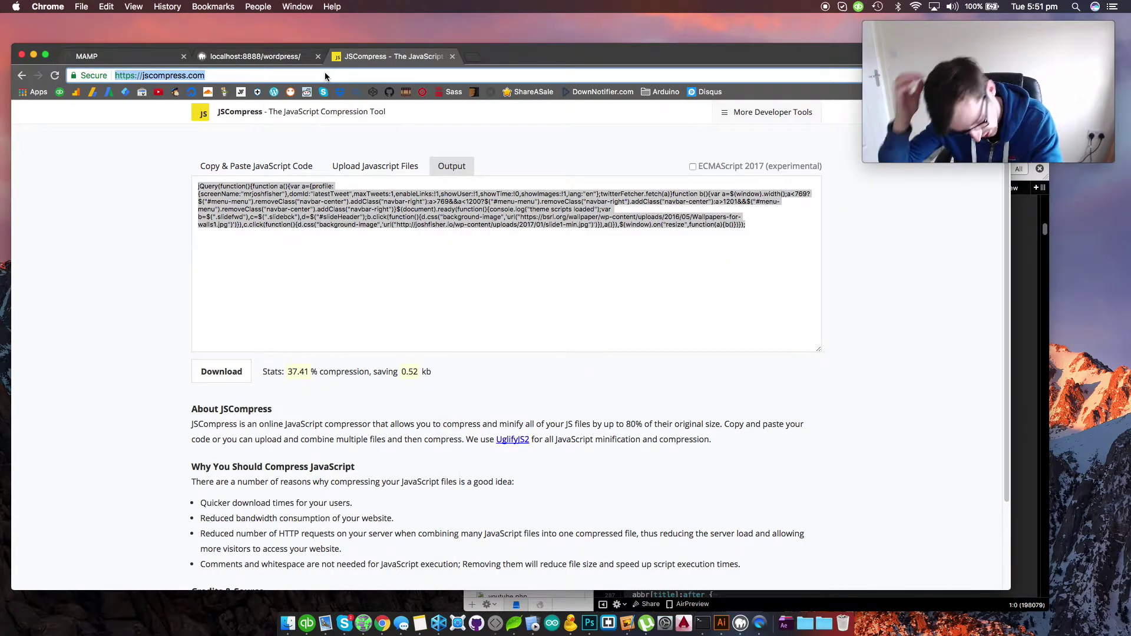
pyautogui.write('css compressor')
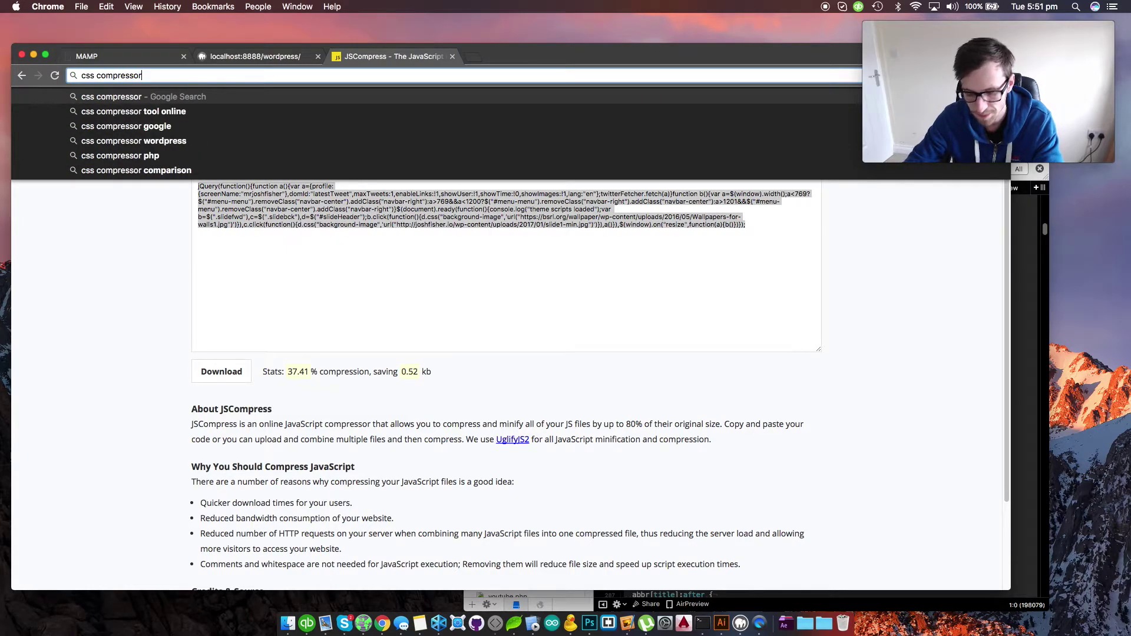
pyautogui.press('Return')
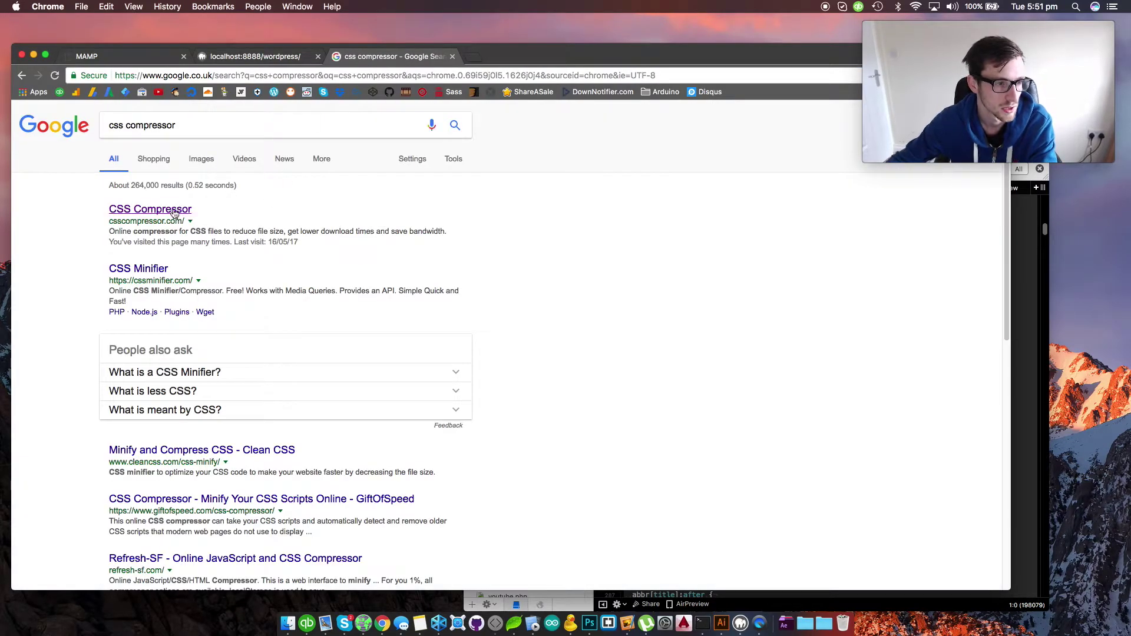
pyautogui.click(151, 210)
pyautogui.press('super+Tab')
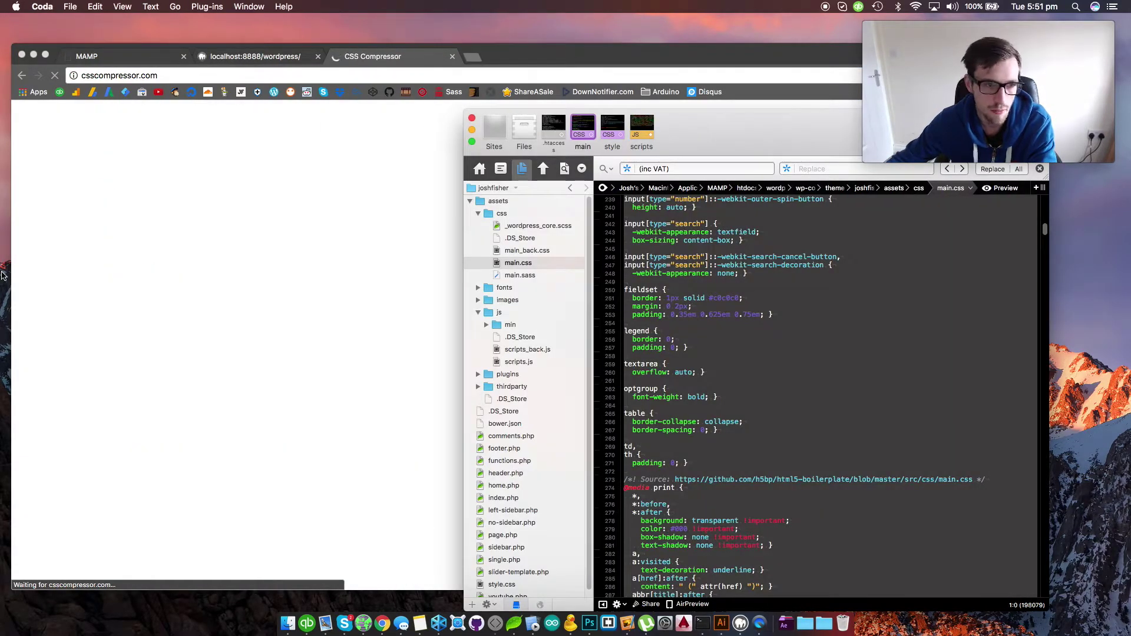
pyautogui.press('super+Tab')
pyautogui.click(237, 307)
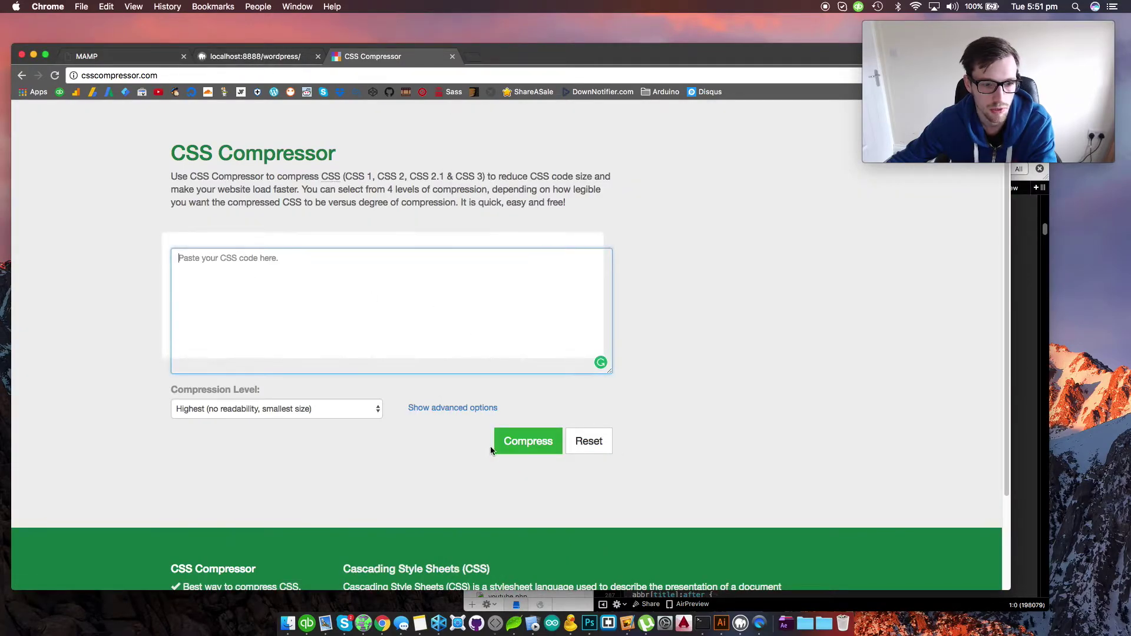
# Step: Switch to Coda and look through the main.css code, returning to the start of the file
pyautogui.click(1023, 234)
pyautogui.scroll(-10, 1046, 236)
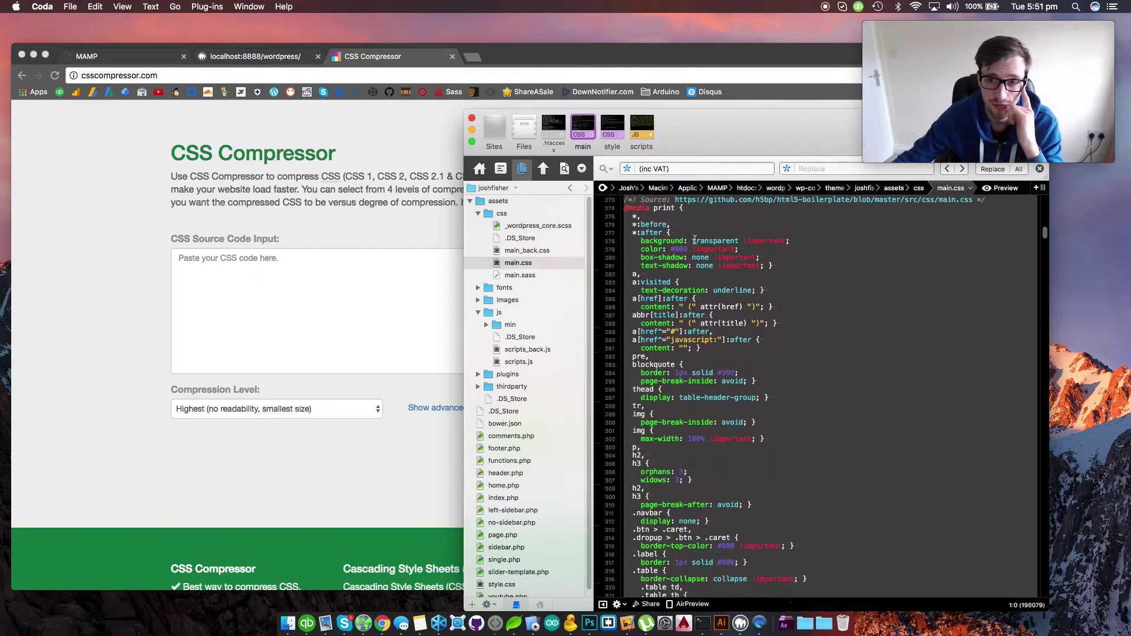
pyautogui.moveTo(1046, 236); pyautogui.dragTo(1044, 202)
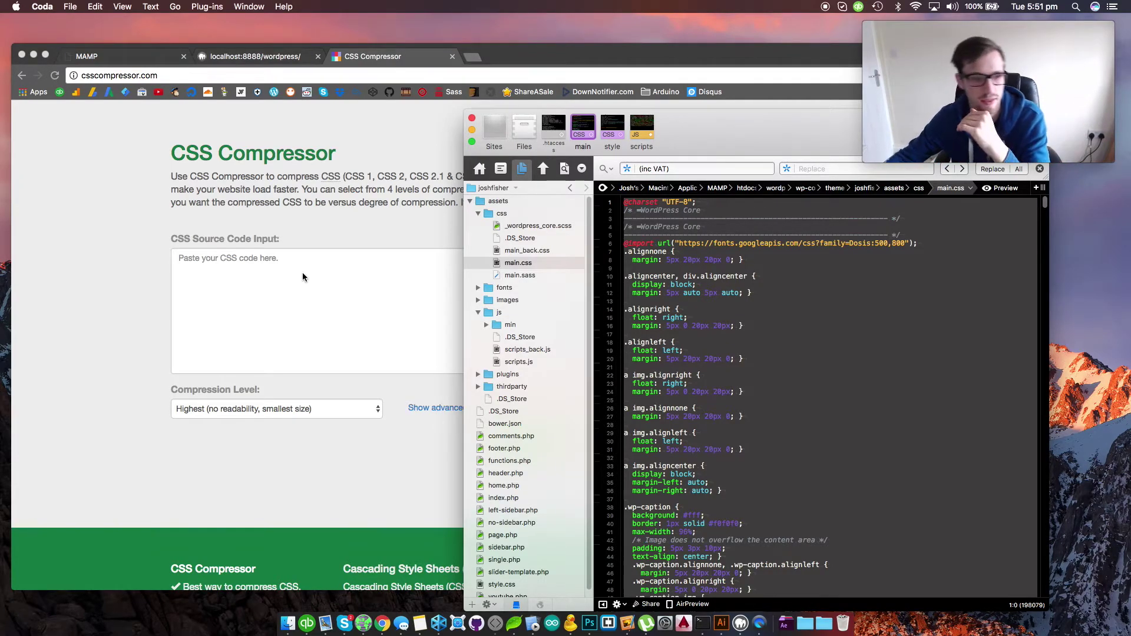
# Step: Close the CSS Compressor page in Chrome and reload the localhost:8888/wordpress/ site
pyautogui.click(202, 222)
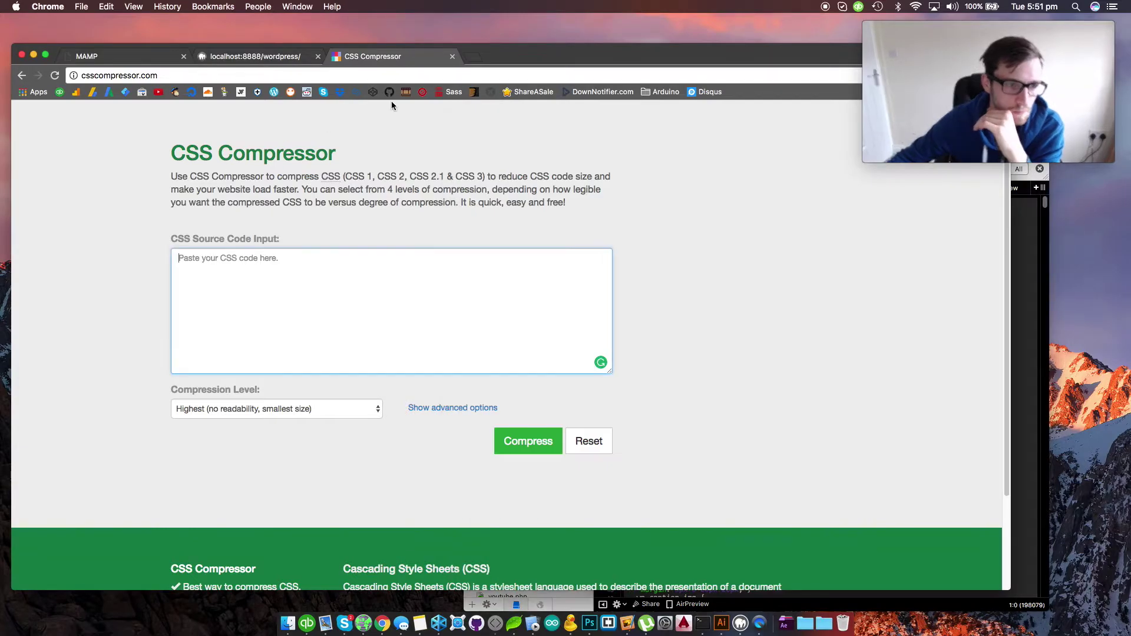
pyautogui.click(452, 57)
pyautogui.press('super+Tab')
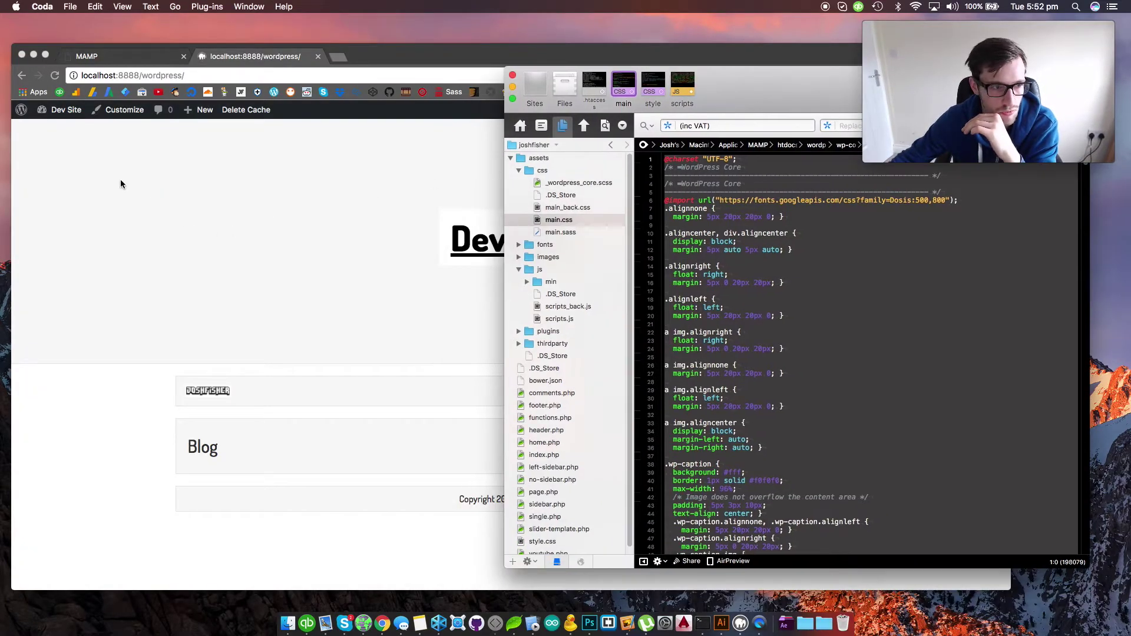
pyautogui.press('super+Tab')
pyautogui.press('super+r')
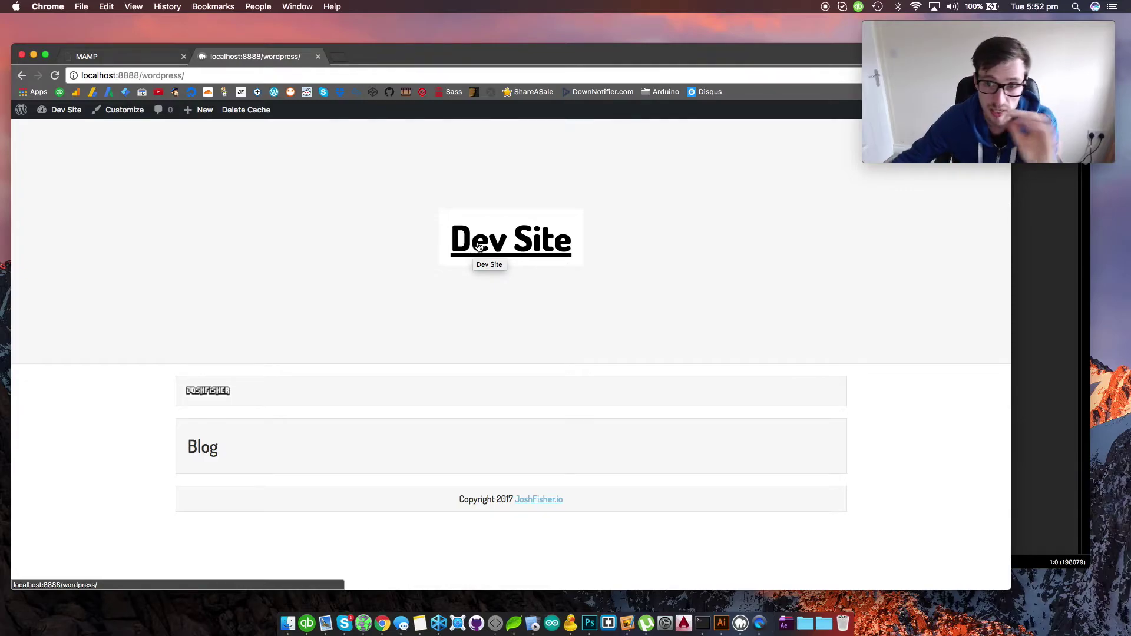
# Step: Open the theme's style.css in Coda and examine its header comment and the main.css import line
pyautogui.click(1043, 373)
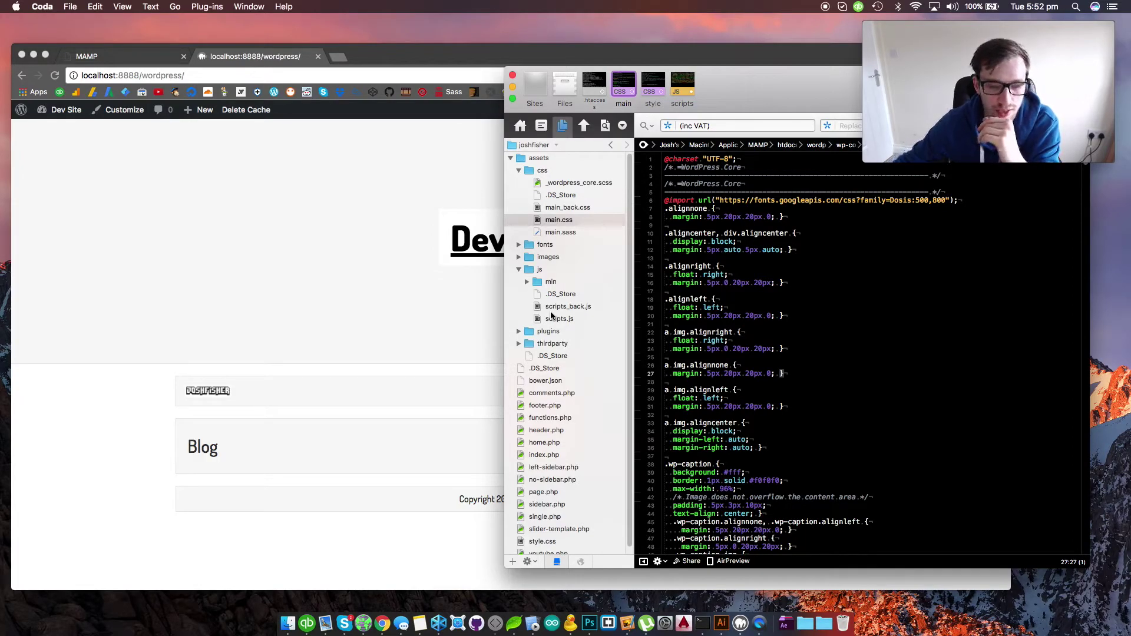
pyautogui.scroll(-1, 556, 383)
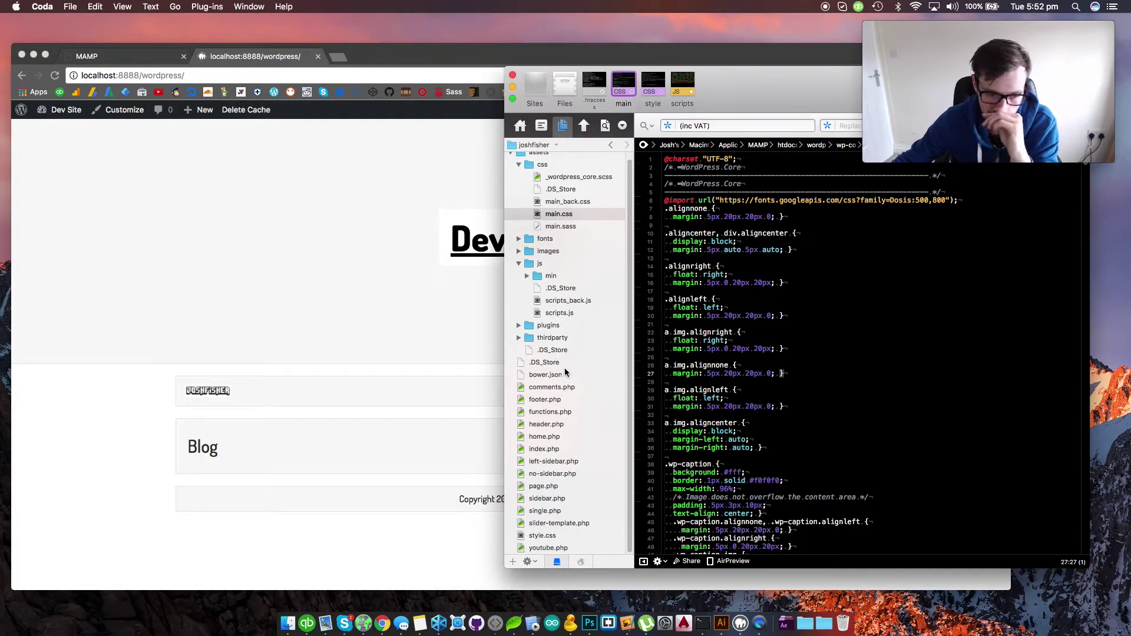
pyautogui.click(542, 536)
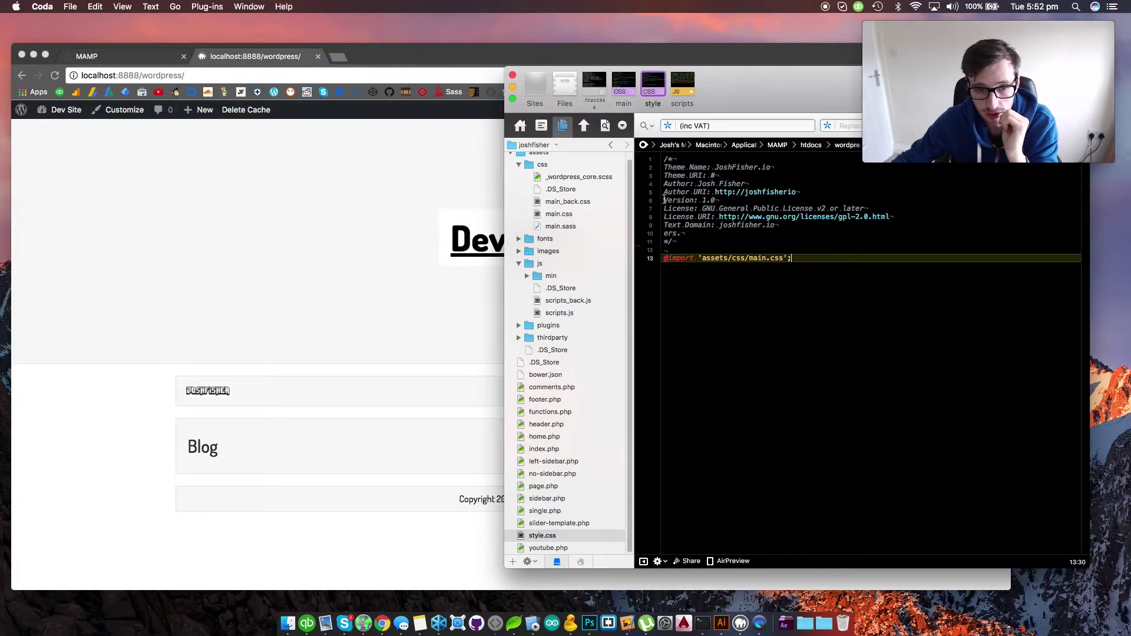
pyautogui.moveTo(663, 158); pyautogui.dragTo(678, 241)
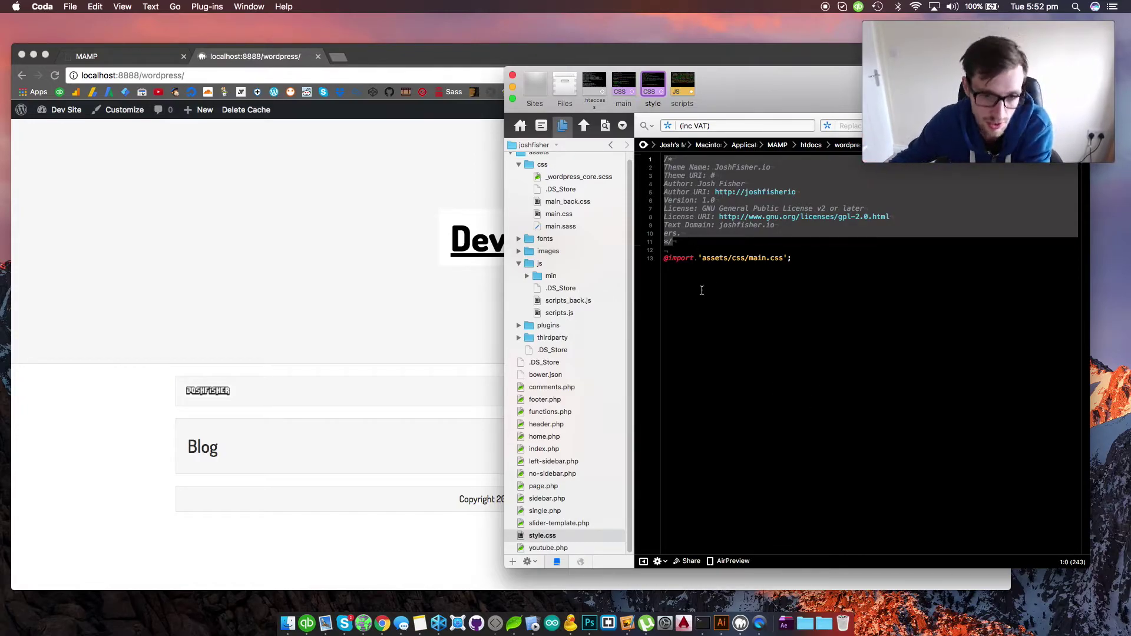
pyautogui.tripleClick(662, 259)
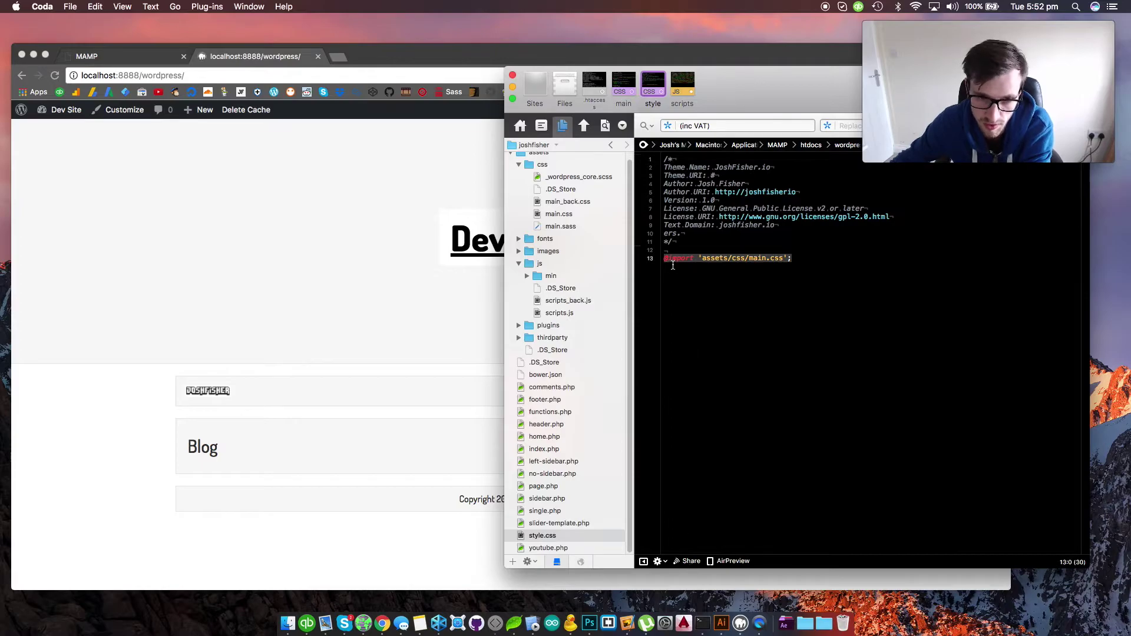
pyautogui.moveTo(665, 250); pyautogui.dragTo(667, 274)
pyautogui.click(751, 469)
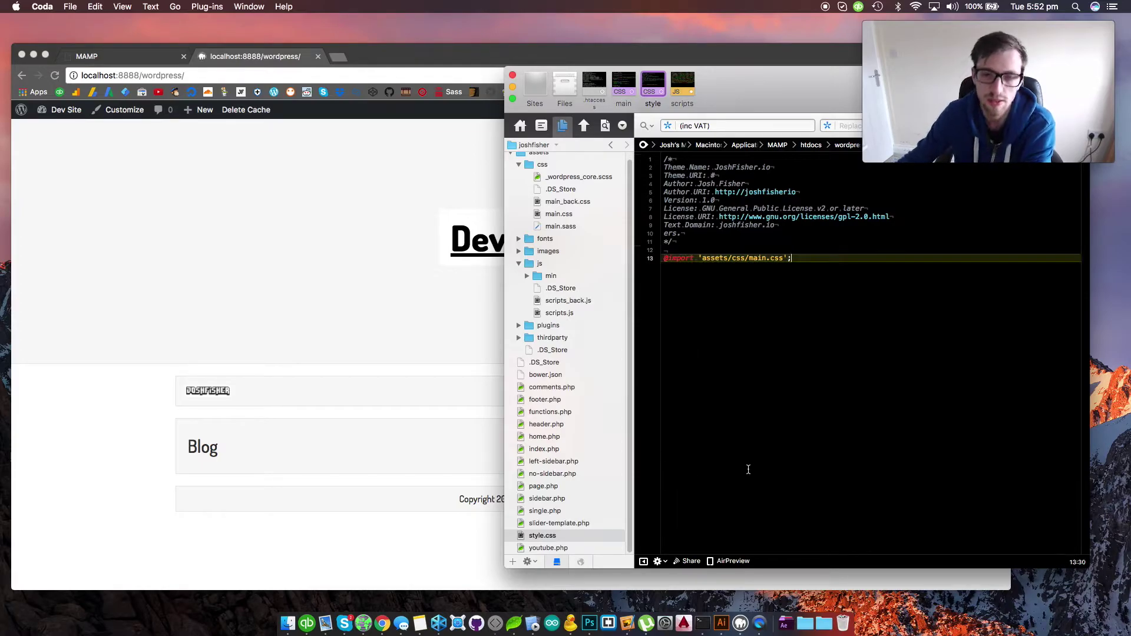
# Step: Collapse the assets folder, go up through themes and wp-content to the wordpress root folder, and open .htaccess
pyautogui.moveTo(719, 94); pyautogui.dragTo(739, 41)
pyautogui.scroll(2, 554, 181)
pyautogui.click(530, 106)
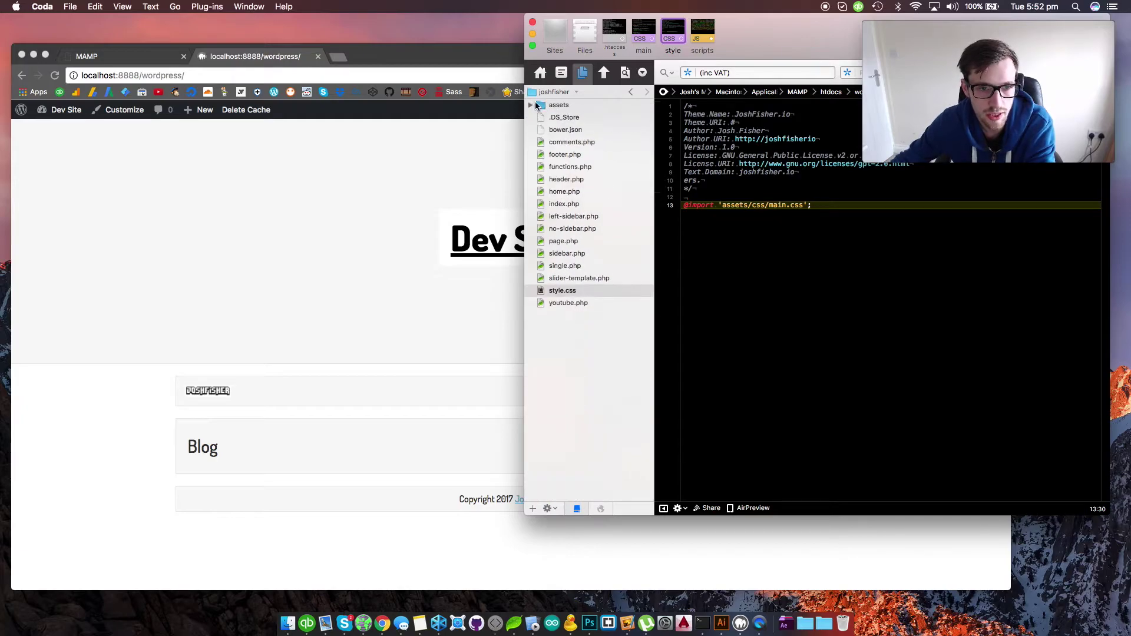
pyautogui.click(554, 92)
pyautogui.click(557, 117)
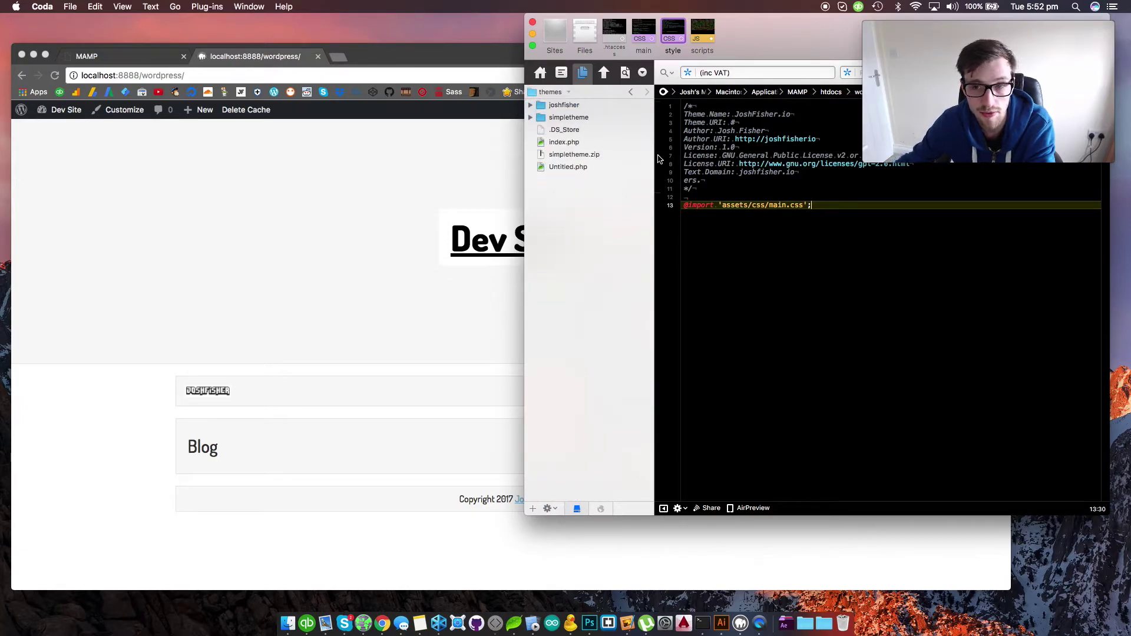
pyautogui.click(554, 92)
pyautogui.click(567, 109)
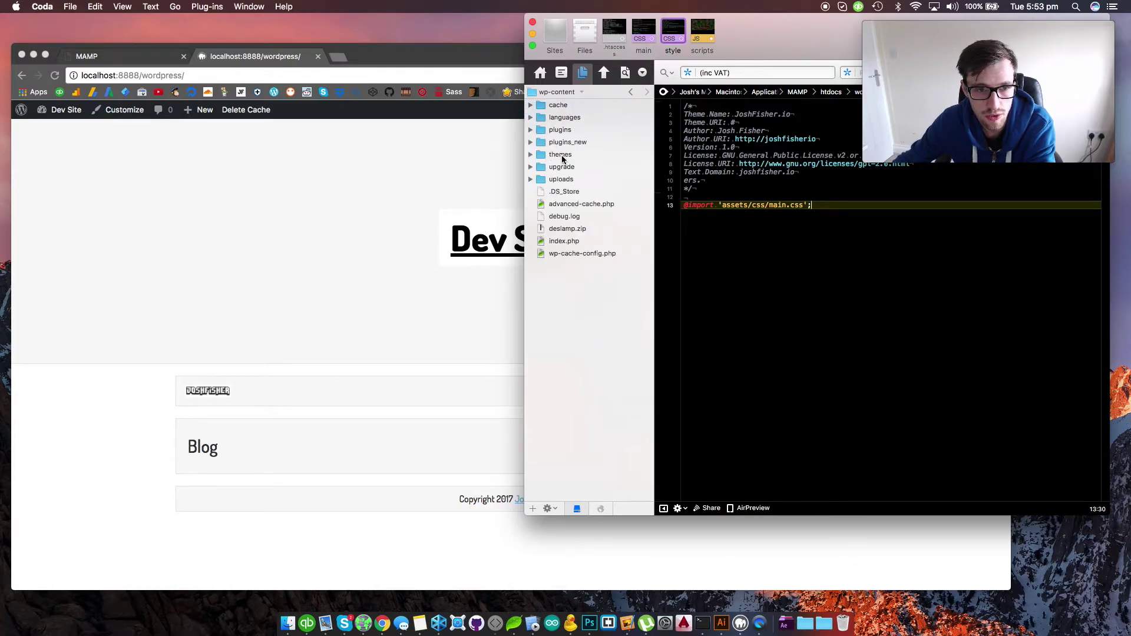
pyautogui.click(557, 93)
pyautogui.click(567, 117)
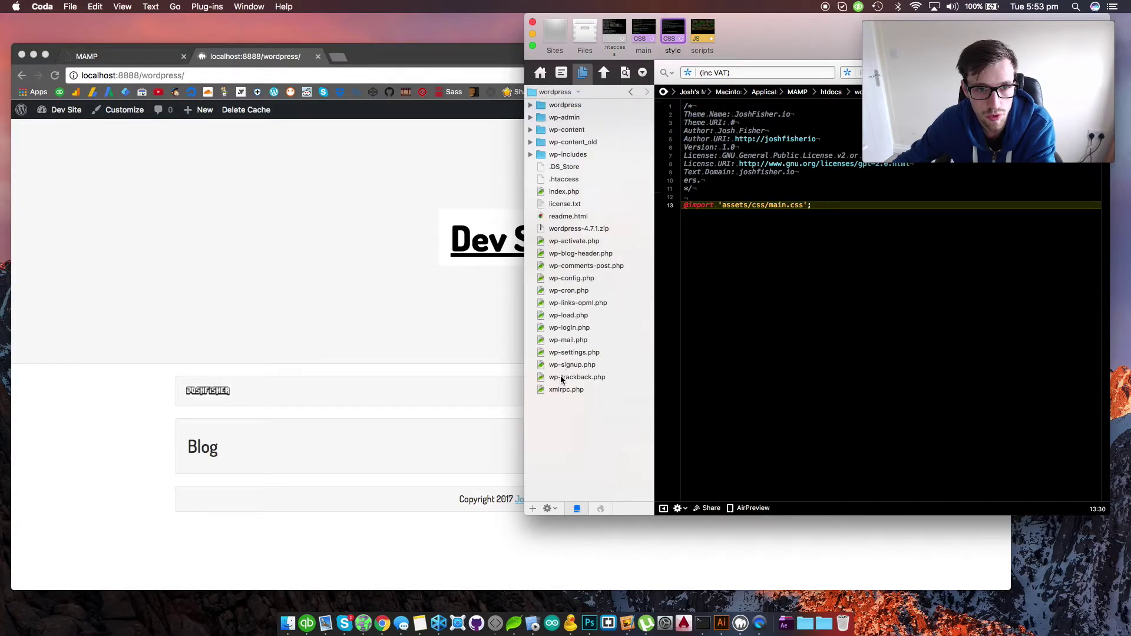
pyautogui.click(558, 184)
pyautogui.doubleClick(558, 183)
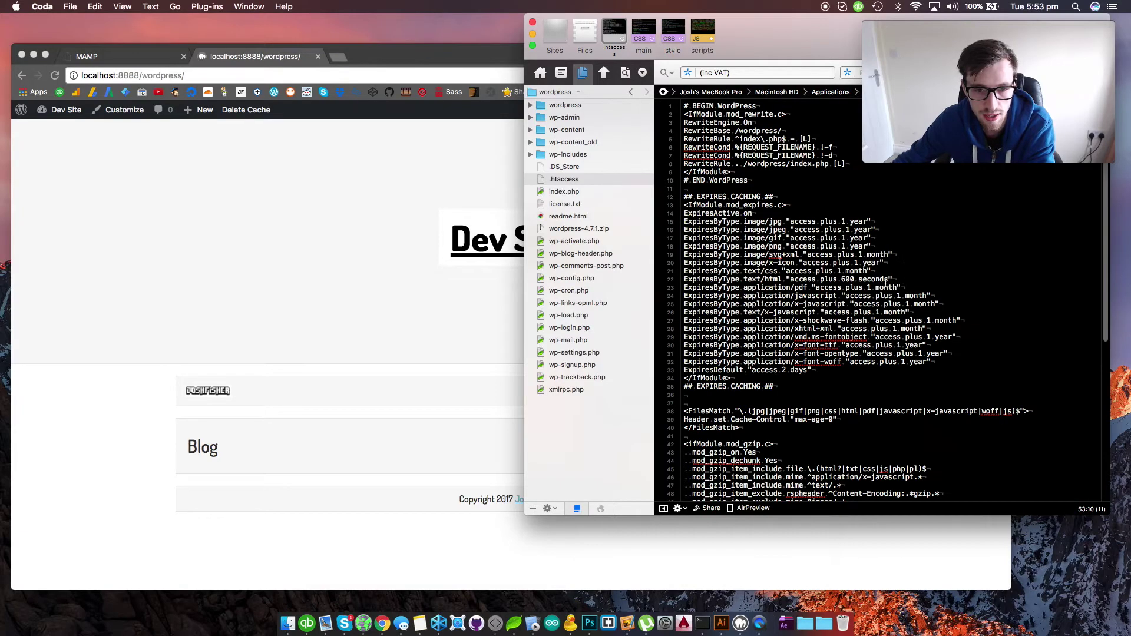
# Step: Move the Coda window clear of the webcam area and highlight the WordPress block and the added caching and compression rules in .htaccess
pyautogui.moveTo(816, 29); pyautogui.dragTo(611, 42)
pyautogui.moveTo(480, 201); pyautogui.dragTo(472, 285)
pyautogui.click(497, 177)
pyautogui.moveTo(544, 193); pyautogui.dragTo(478, 119)
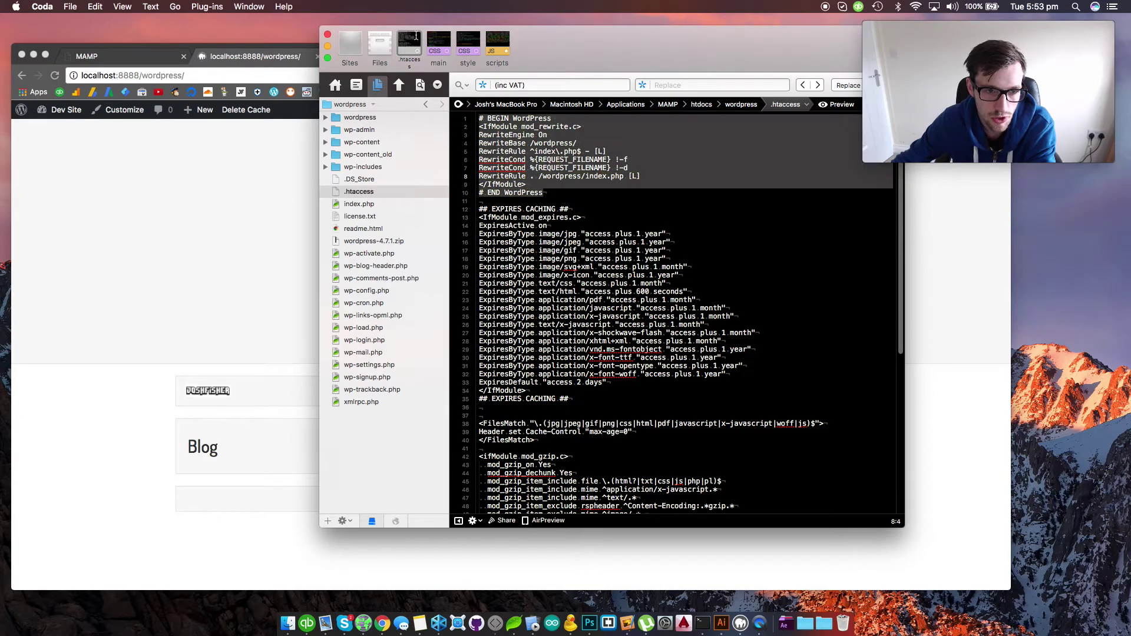
pyautogui.moveTo(477, 199); pyautogui.dragTo(439, 619)
pyautogui.scroll(5, 518, 386)
pyautogui.scroll(1, 517, 386)
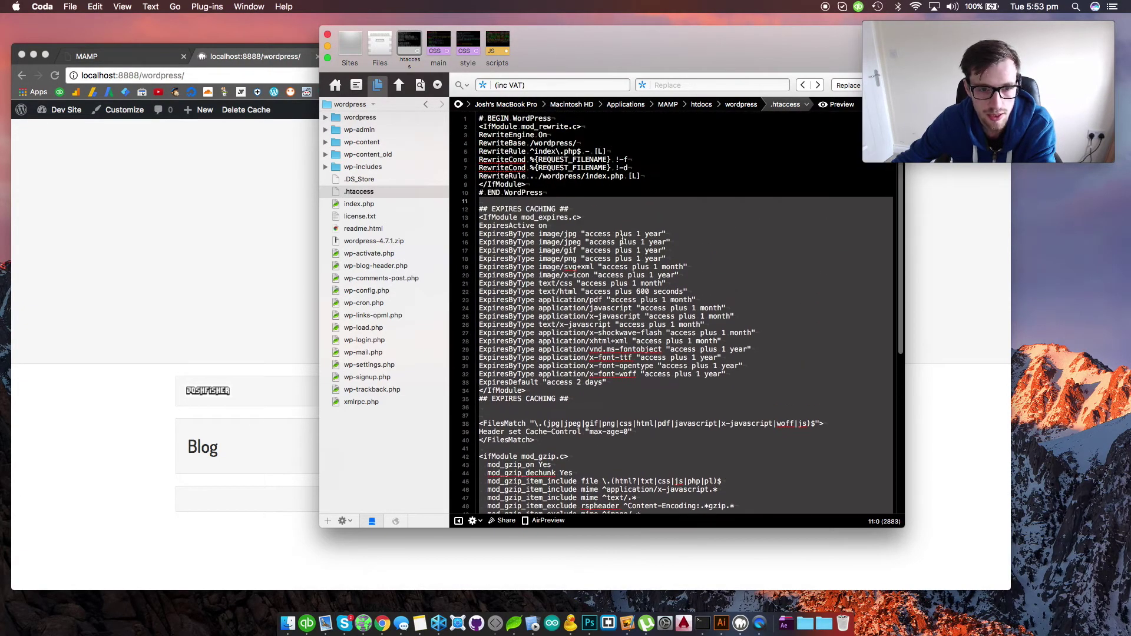
# Step: Examine the mod_expires, mod_gzip and mod_deflate sections of .htaccess
pyautogui.click(593, 217)
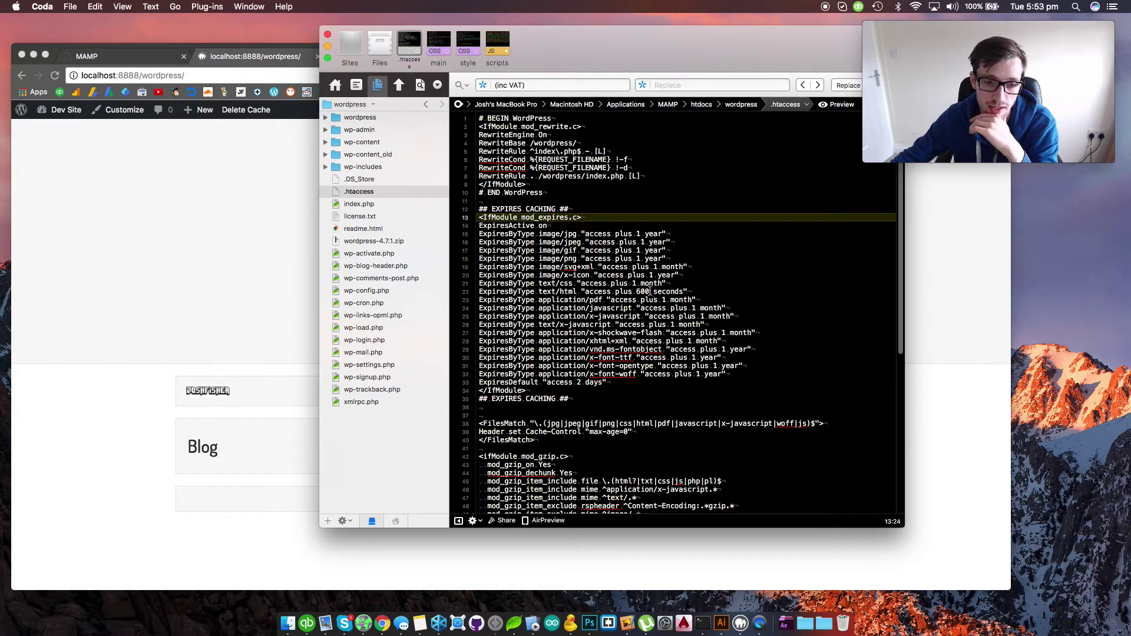
pyautogui.scroll(-4, 701, 360)
pyautogui.scroll(-5, 652, 426)
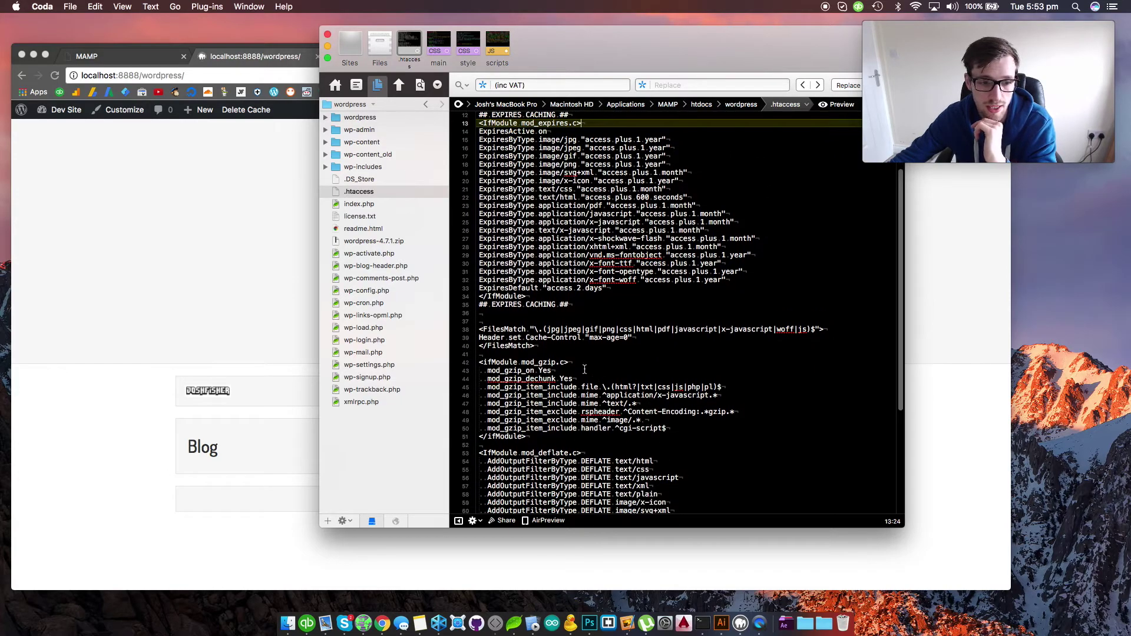
pyautogui.doubleClick(531, 271)
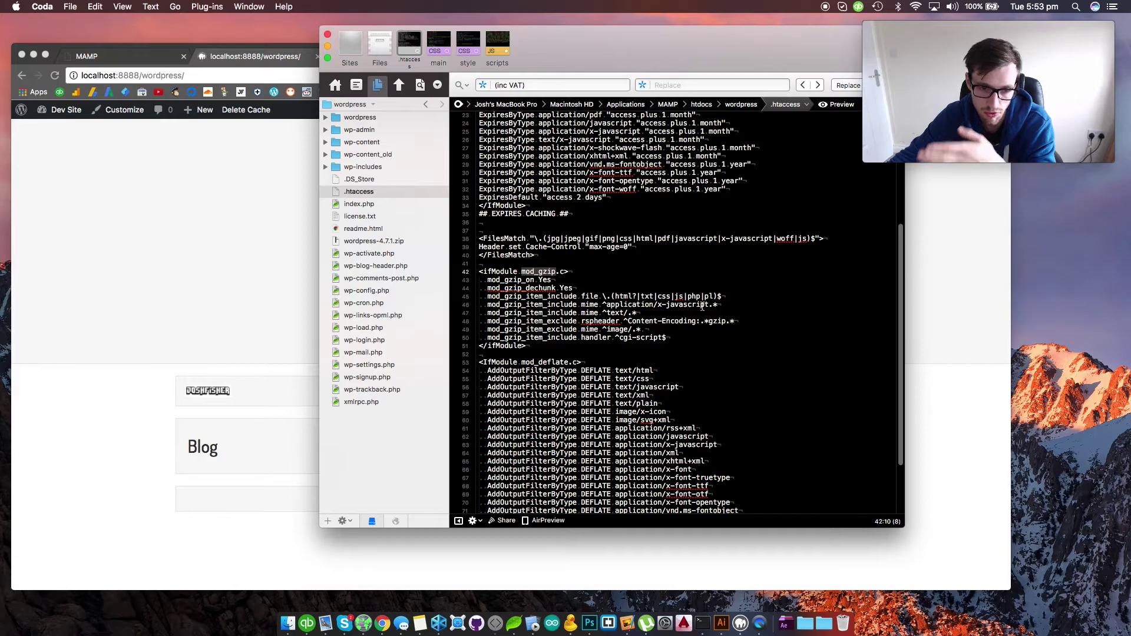
pyautogui.scroll(-3, 617, 289)
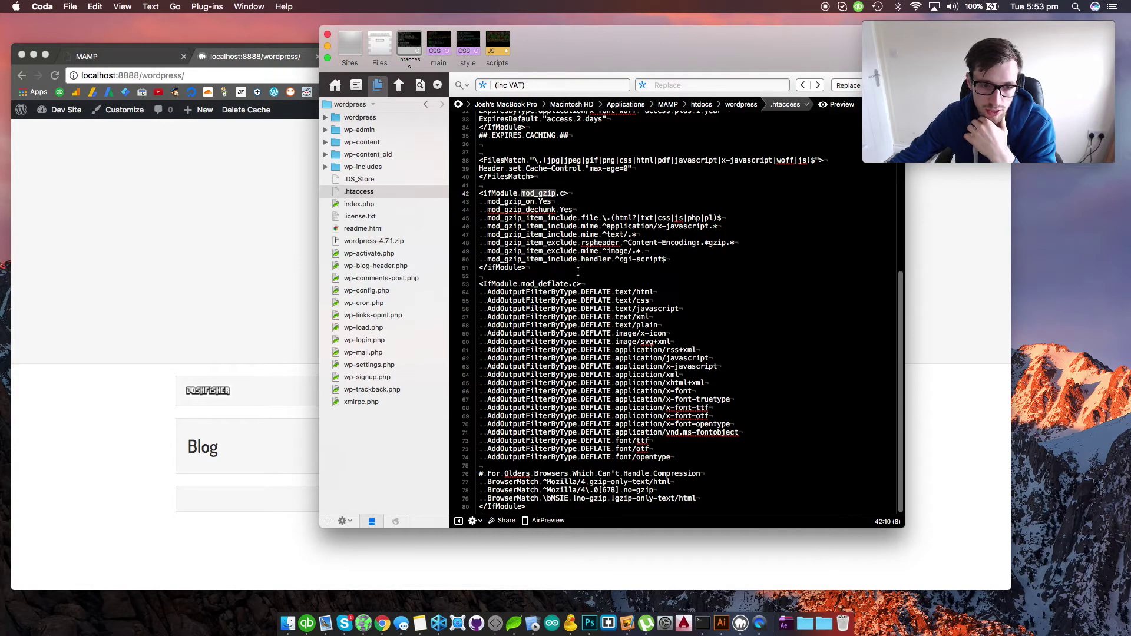
pyautogui.doubleClick(548, 285)
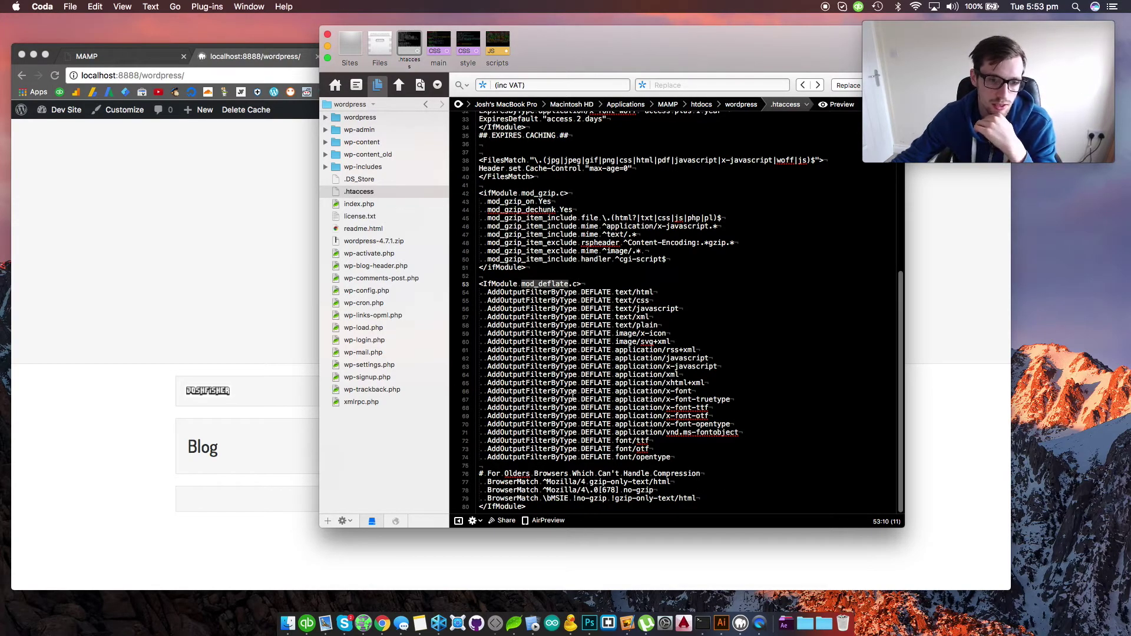
# Step: Switch to Chrome, reload the localhost:8888/wordpress/ site, and return to Coda
pyautogui.click(233, 208)
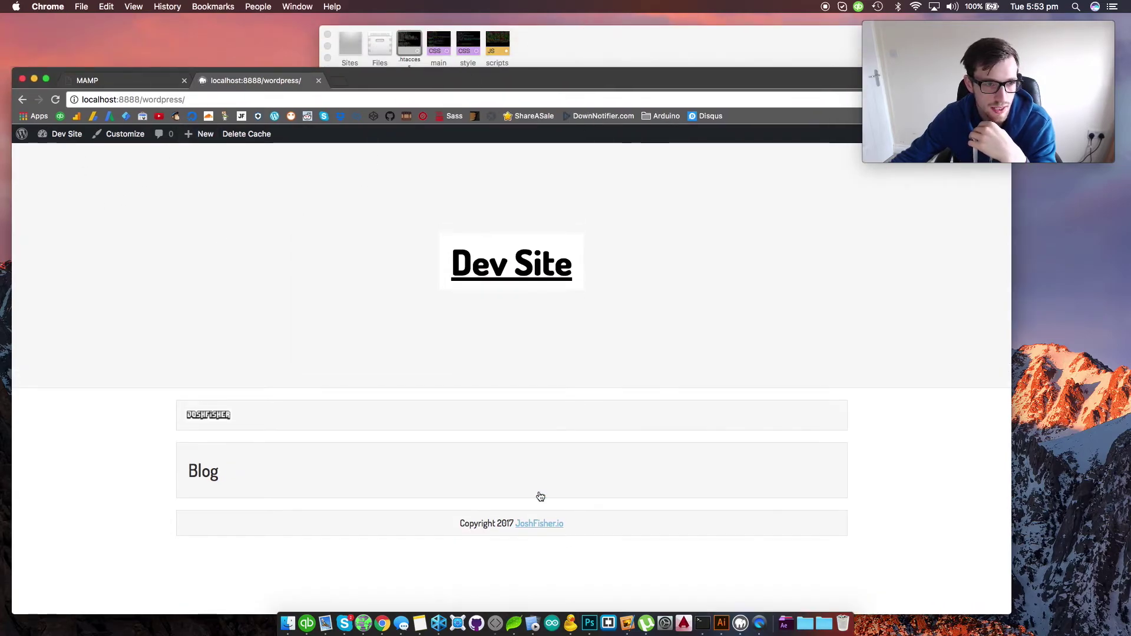
pyautogui.press('super+r')
pyautogui.click(599, 58)
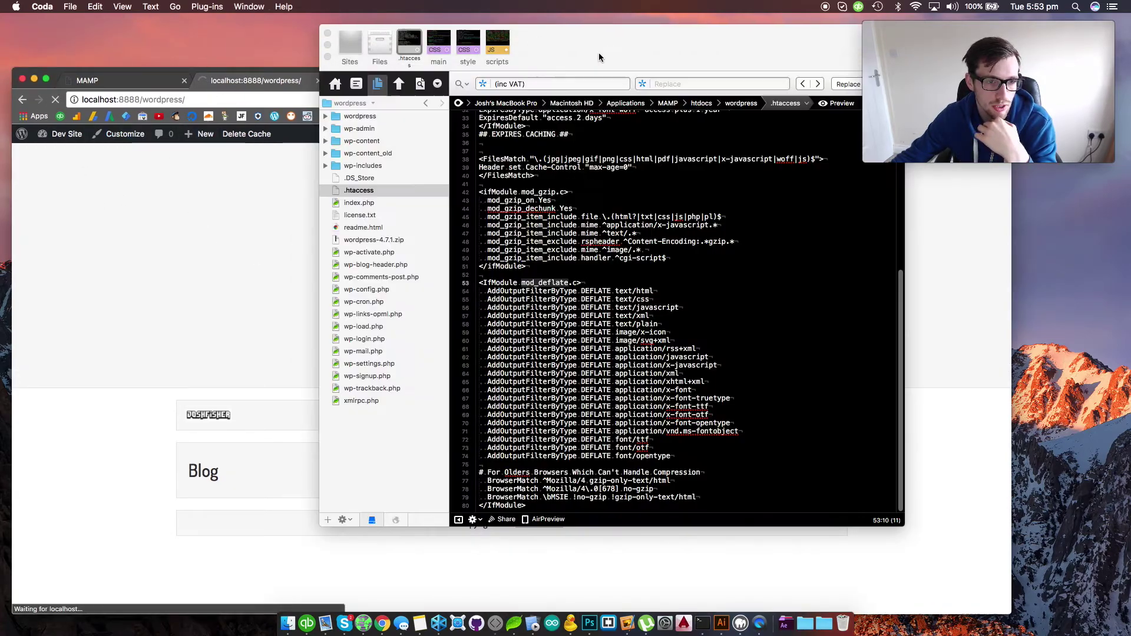
# Step: Highlight the whole mod_deflate block in .htaccess, from its opening IfModule tag to the closing tag, and clear the selection
pyautogui.moveTo(479, 283); pyautogui.dragTo(526, 506)
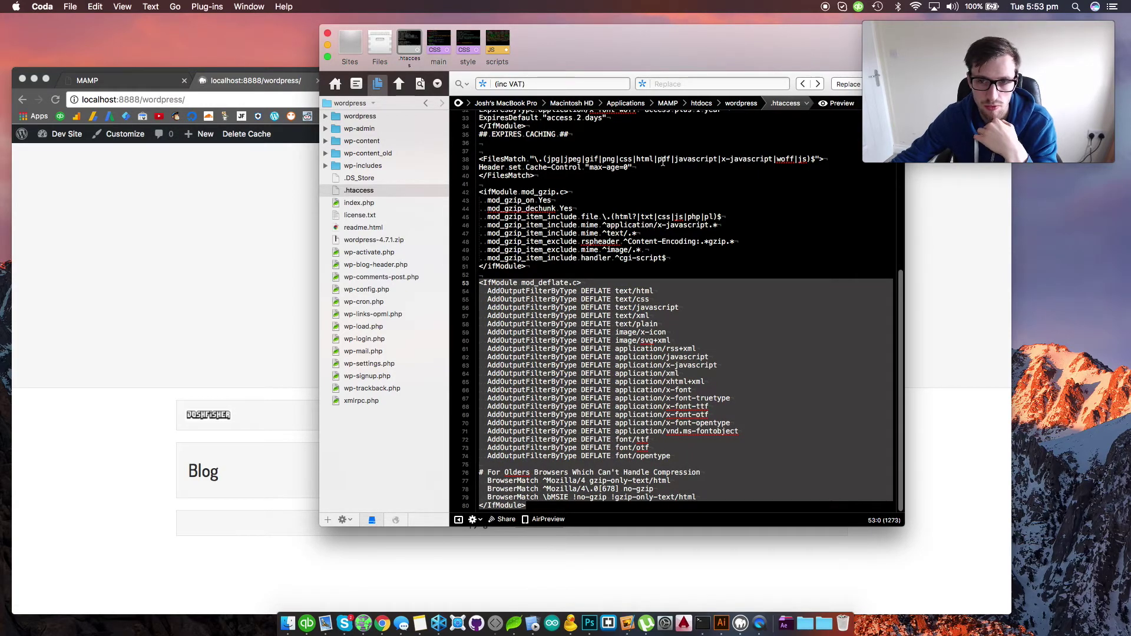
pyautogui.click(536, 276)
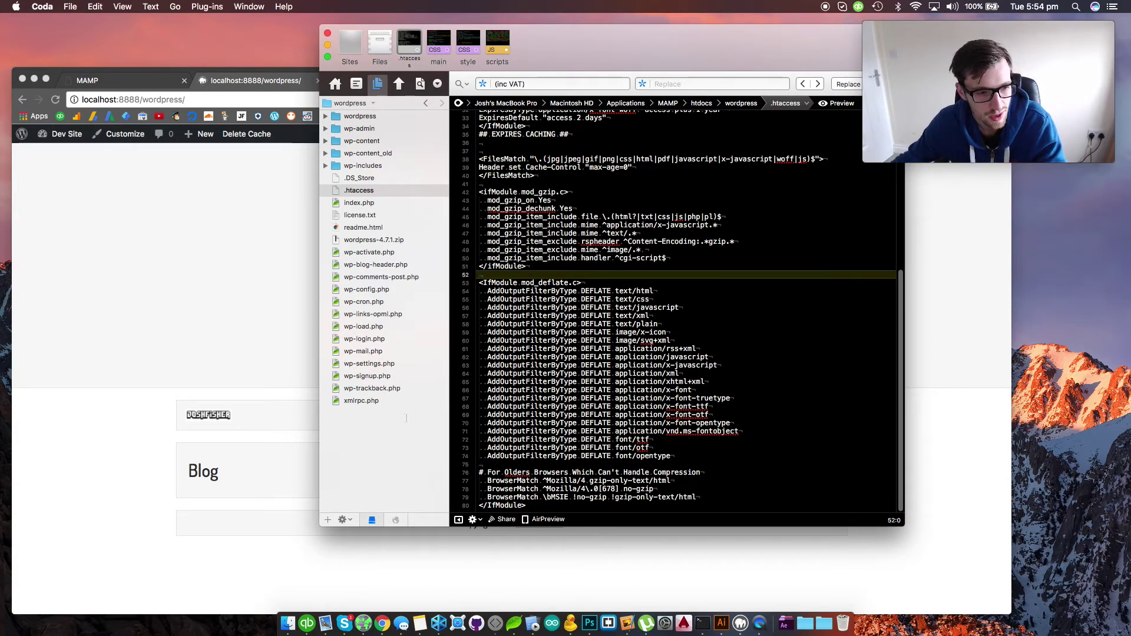
# Step: Open wp-config.php from the wordpress root folder and set the WP_MEMORY_LIMIT value to 512M
pyautogui.click(365, 290)
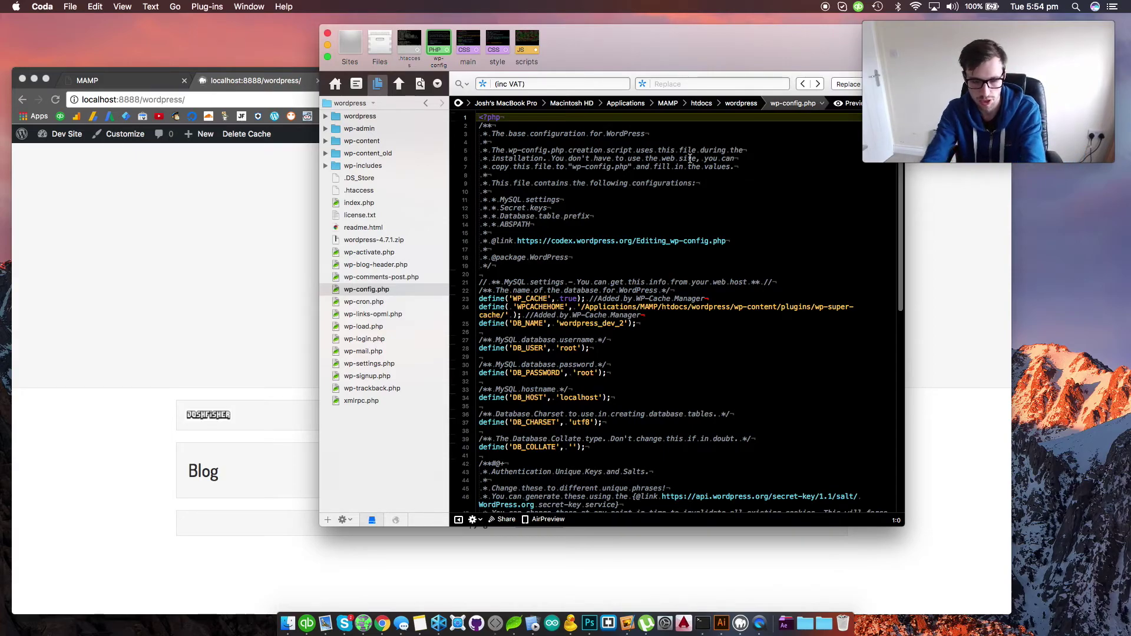
pyautogui.scroll(-10, 691, 159)
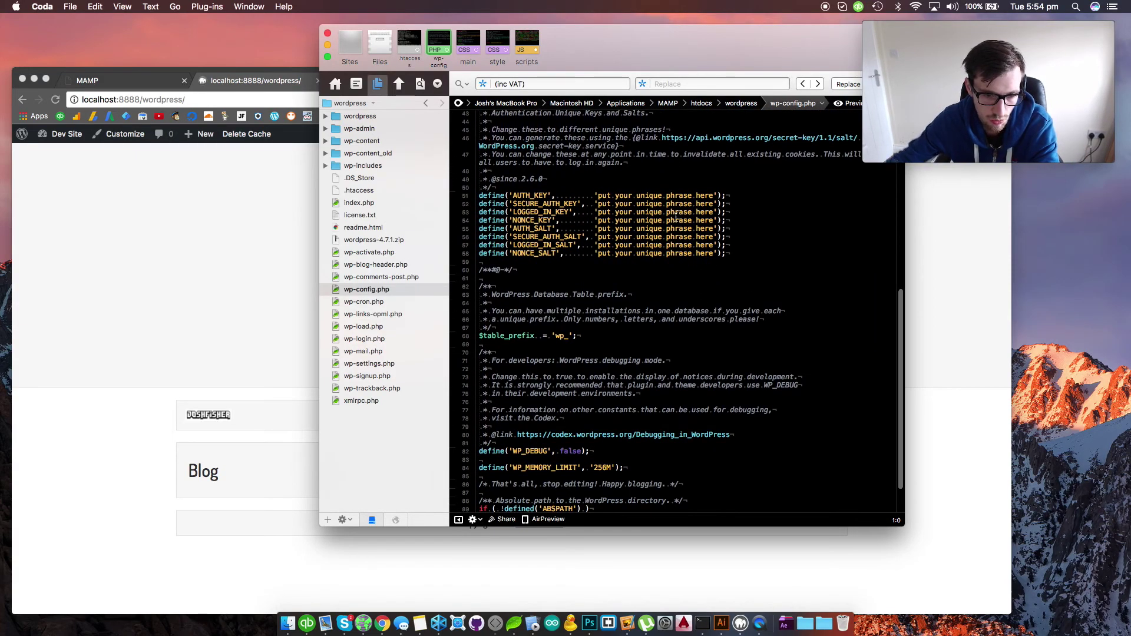
pyautogui.doubleClick(596, 422)
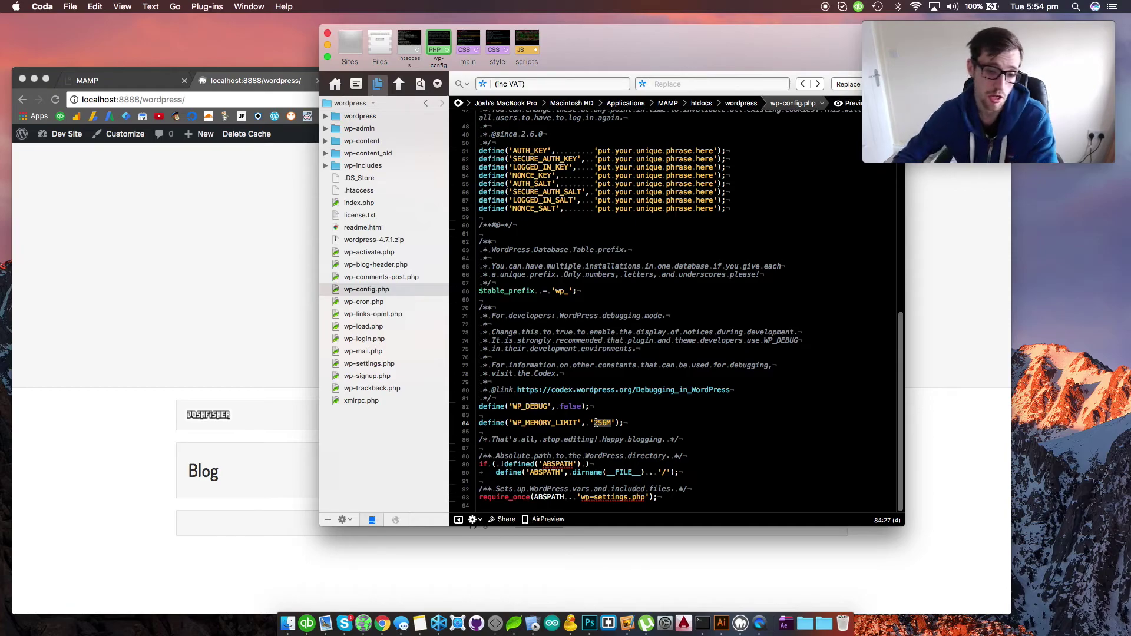
pyautogui.write('512M')
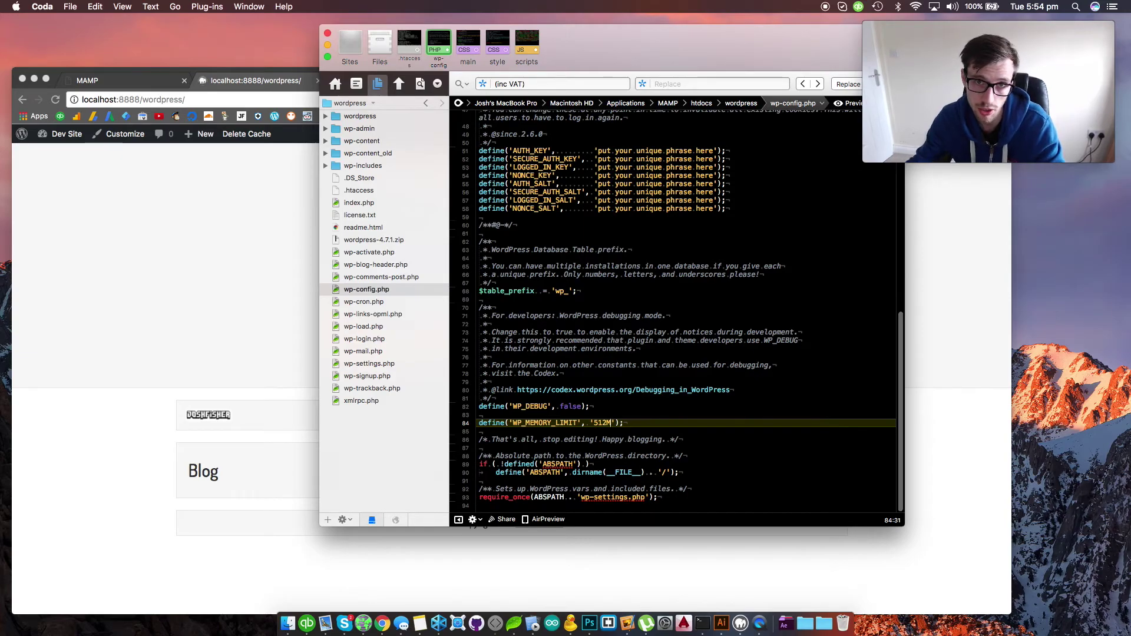
# Step: Replace the WP_MEMORY_LIMIT value in wp-config.php with 1024M
pyautogui.press('BackSpace')
pyautogui.press('BackSpace')
pyautogui.press('BackSpace')
pyautogui.press('BackSpace')
pyautogui.write('1024M')
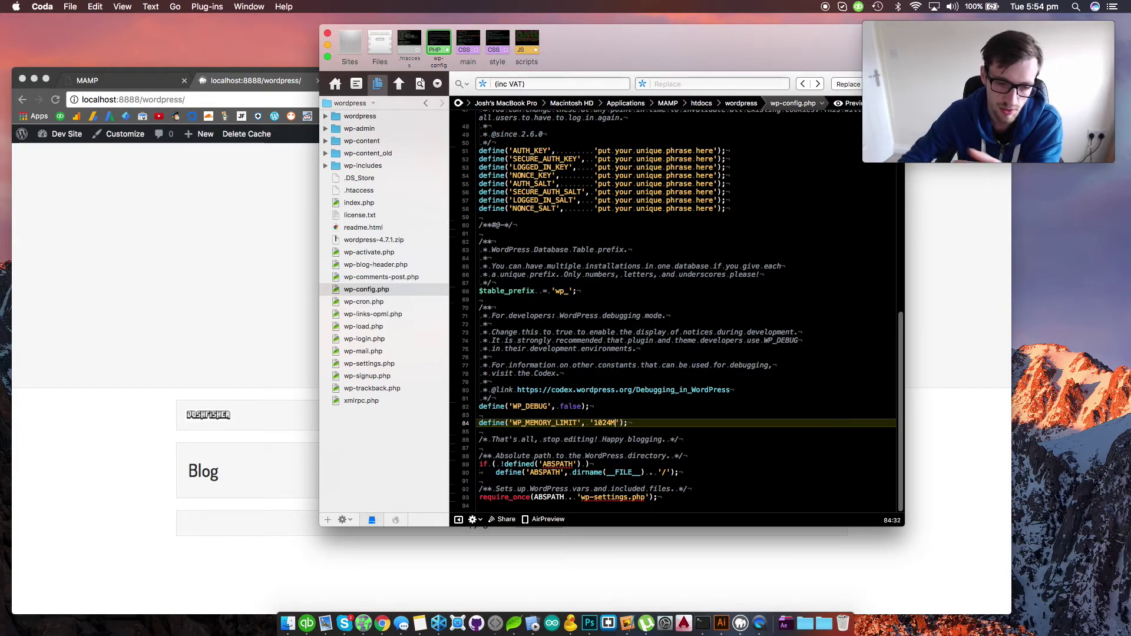
# Step: Clear the 1024M memory limit in wp-config.php and set WP_MEMORY_LIMIT back to 512M
pyautogui.press('BackSpace')
pyautogui.press('BackSpace')
pyautogui.press('BackSpace')
pyautogui.press('BackSpace')
pyautogui.press('BackSpace')
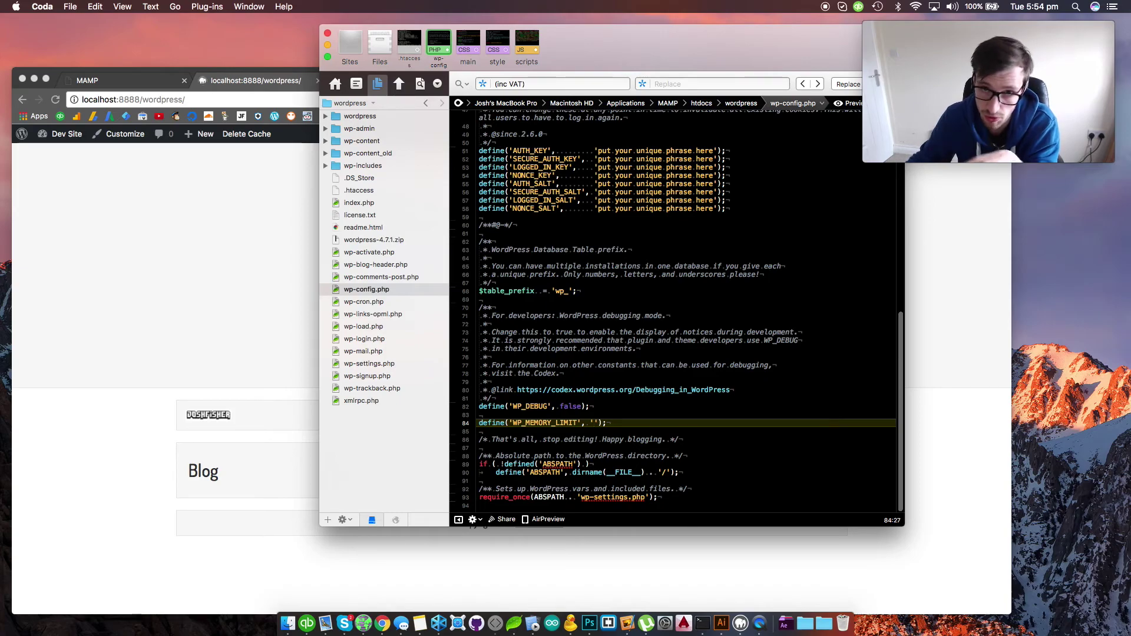
pyautogui.write('512')
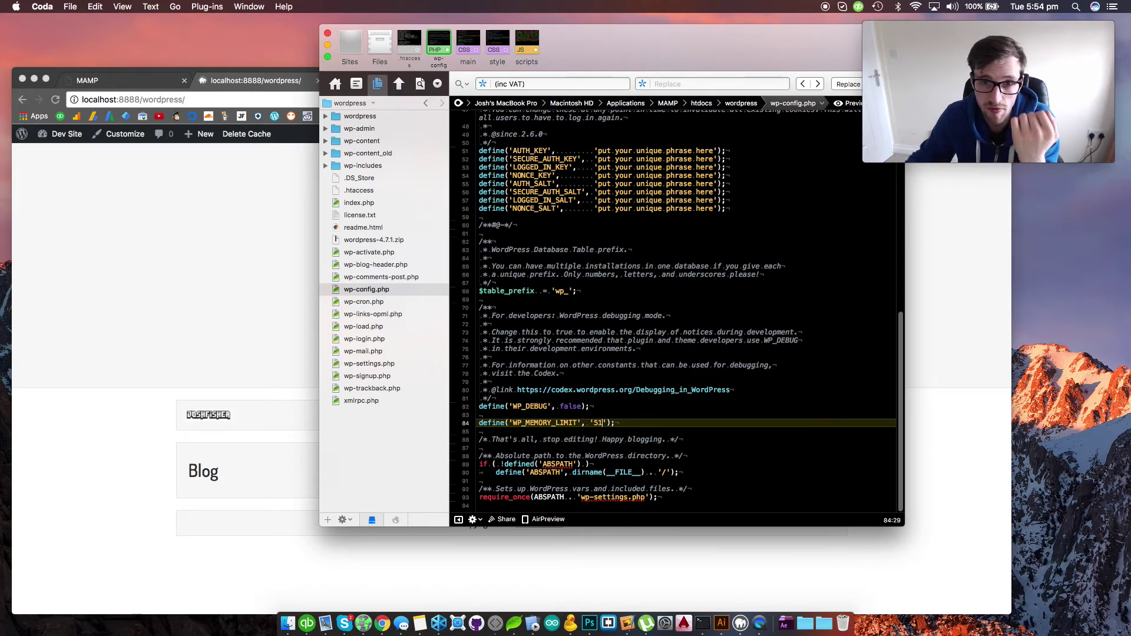
pyautogui.write('M')
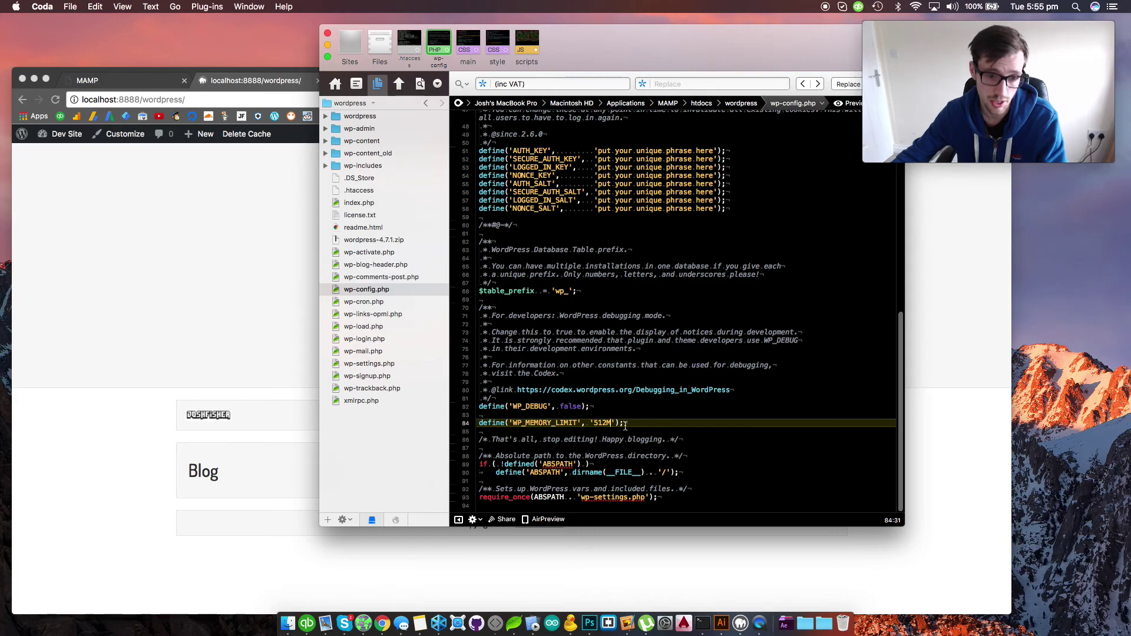
# Step: Comment out the WP_MEMORY_LIMIT line in wp-config.php with // and remove the slashes again
pyautogui.press('Up')
pyautogui.press('Down')
pyautogui.press('Right')
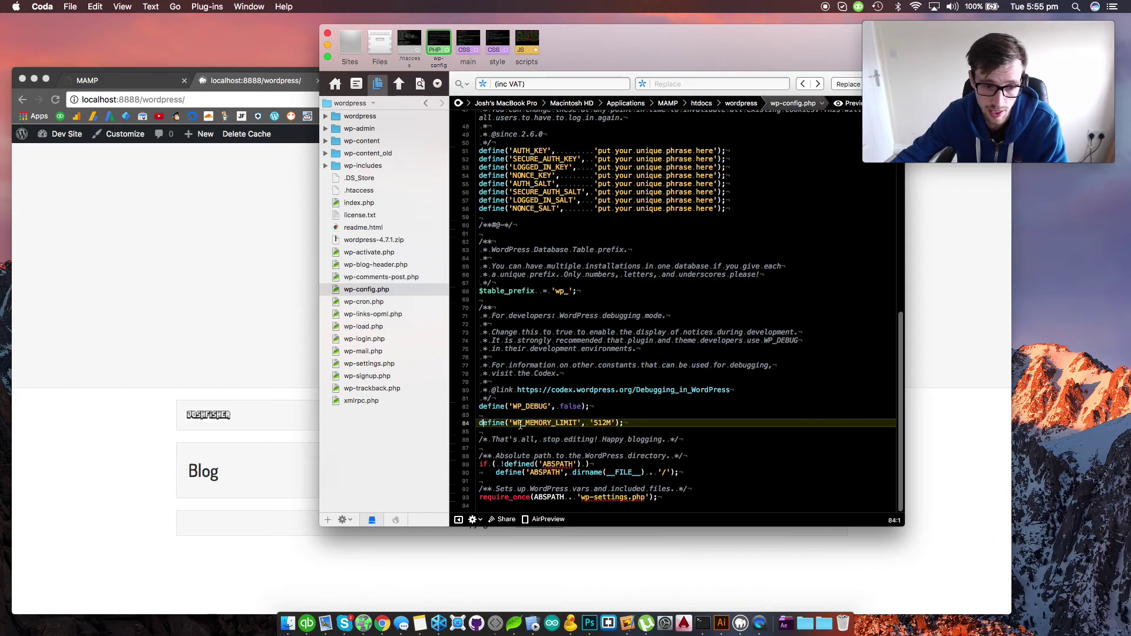
pyautogui.write('//')
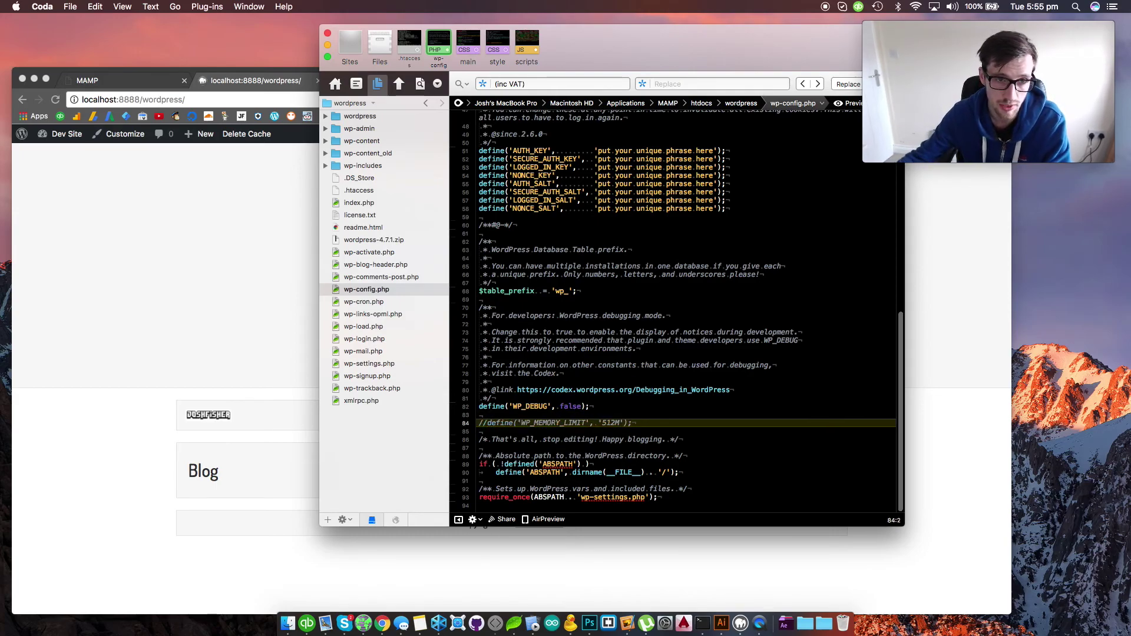
pyautogui.press('BackSpace')
pyautogui.press('BackSpace')
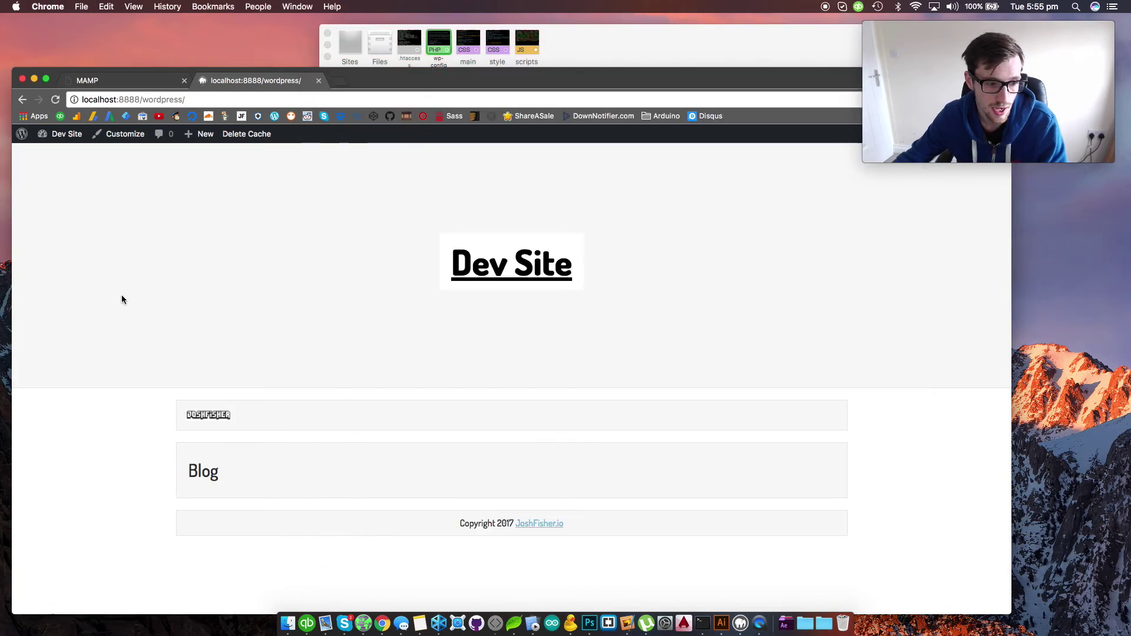
# Step: Switch to Chrome, reload the localhost:8888/wordpress/ site, and reposition the browser window with the site tab in view
pyautogui.click(122, 295)
pyautogui.press('super+r')
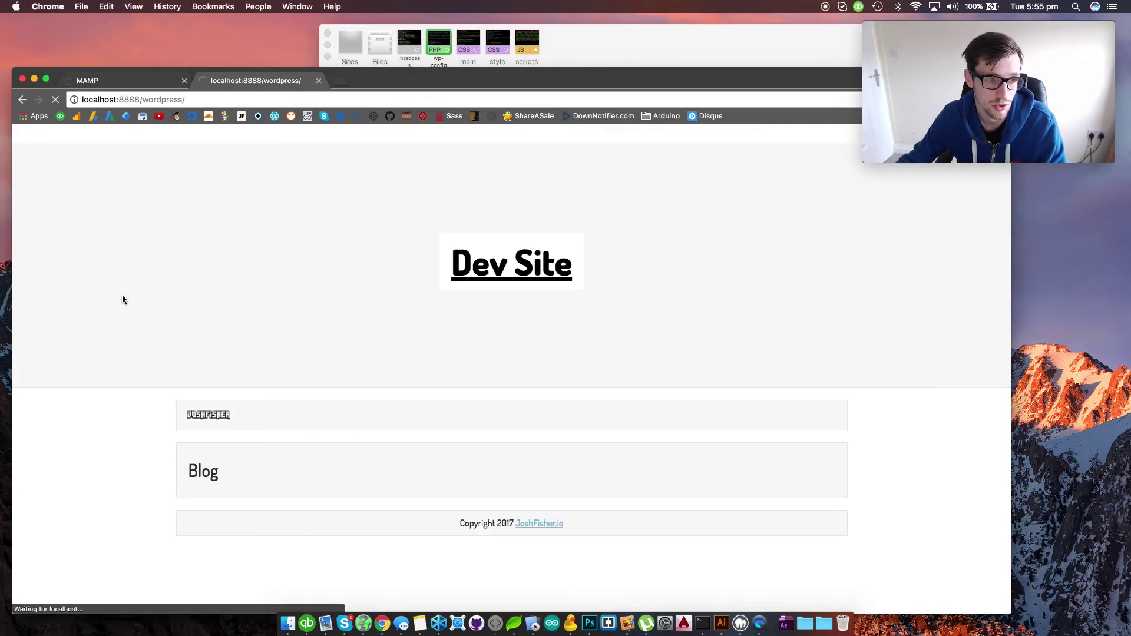
pyautogui.moveTo(600, 79); pyautogui.dragTo(616, 56)
pyautogui.click(120, 57)
pyautogui.click(232, 57)
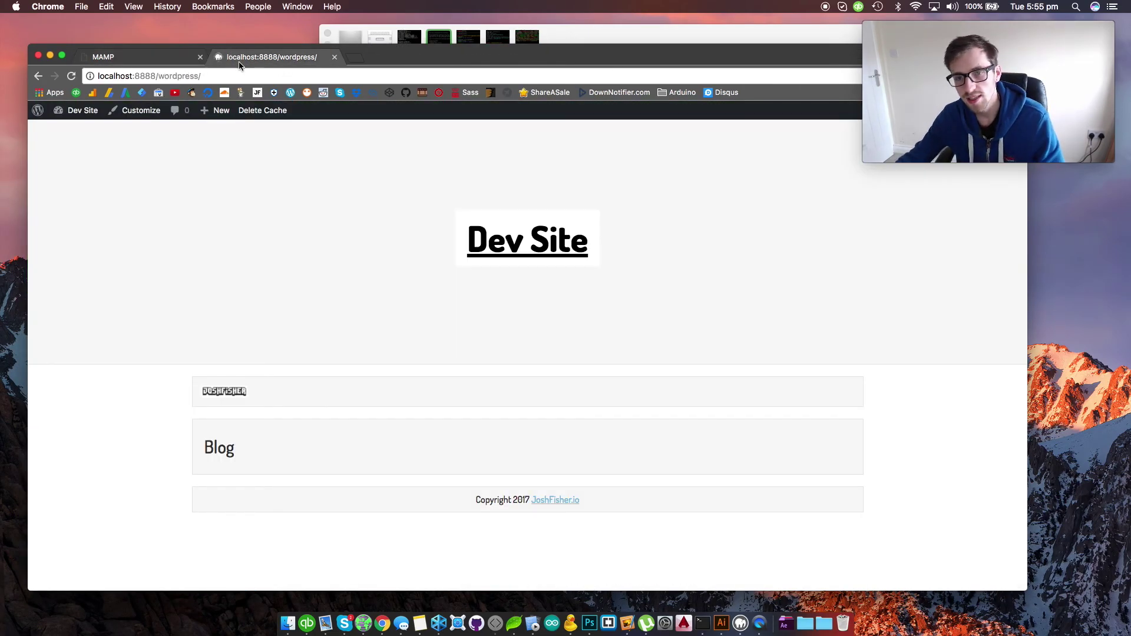